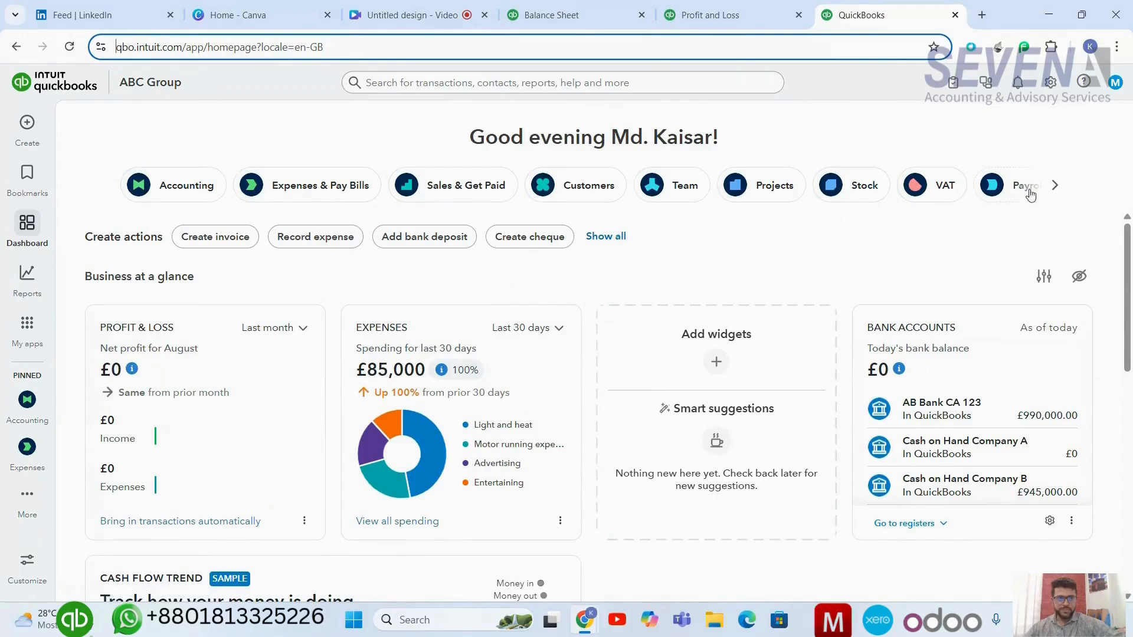
Review the advanced account settings, including the location tracking categories.
left_click(1052, 88)
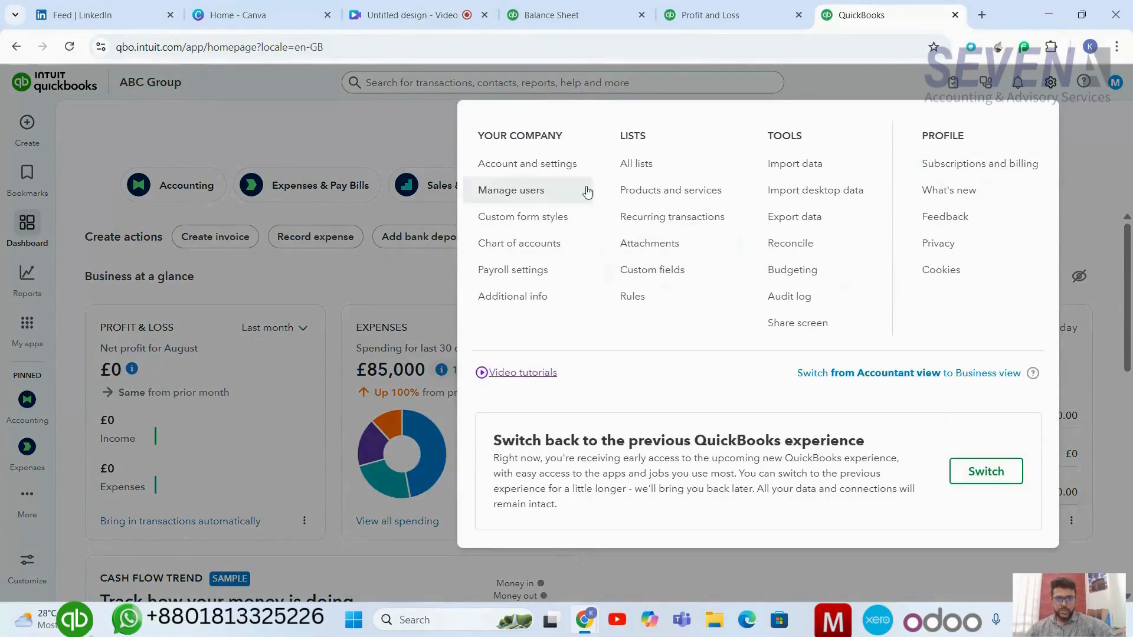
left_click(571, 166)
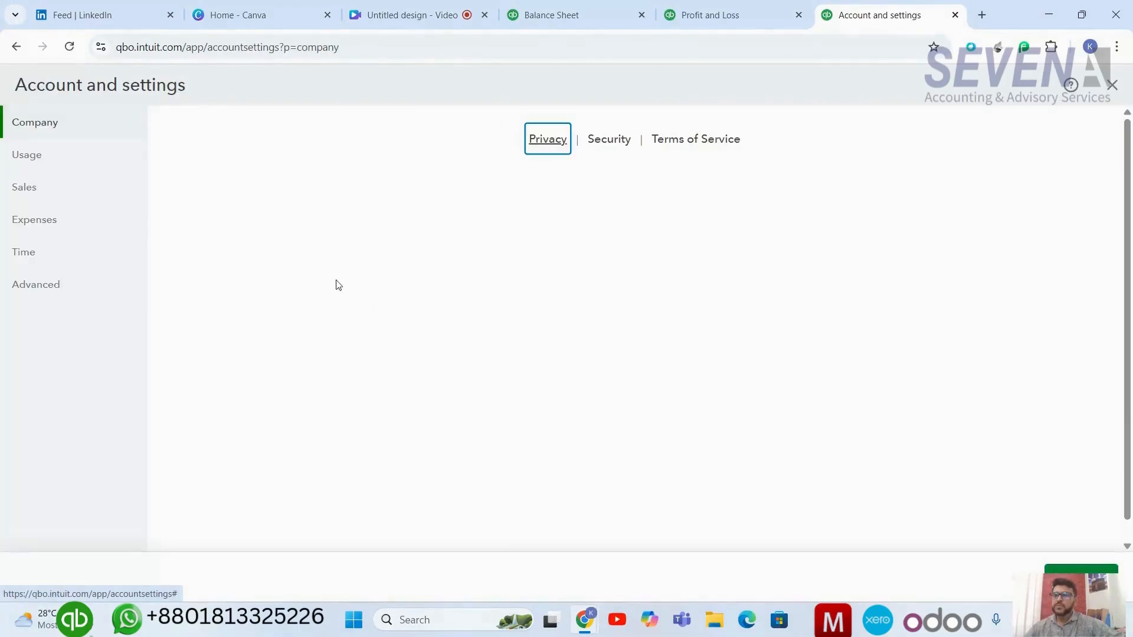
left_click(45, 284)
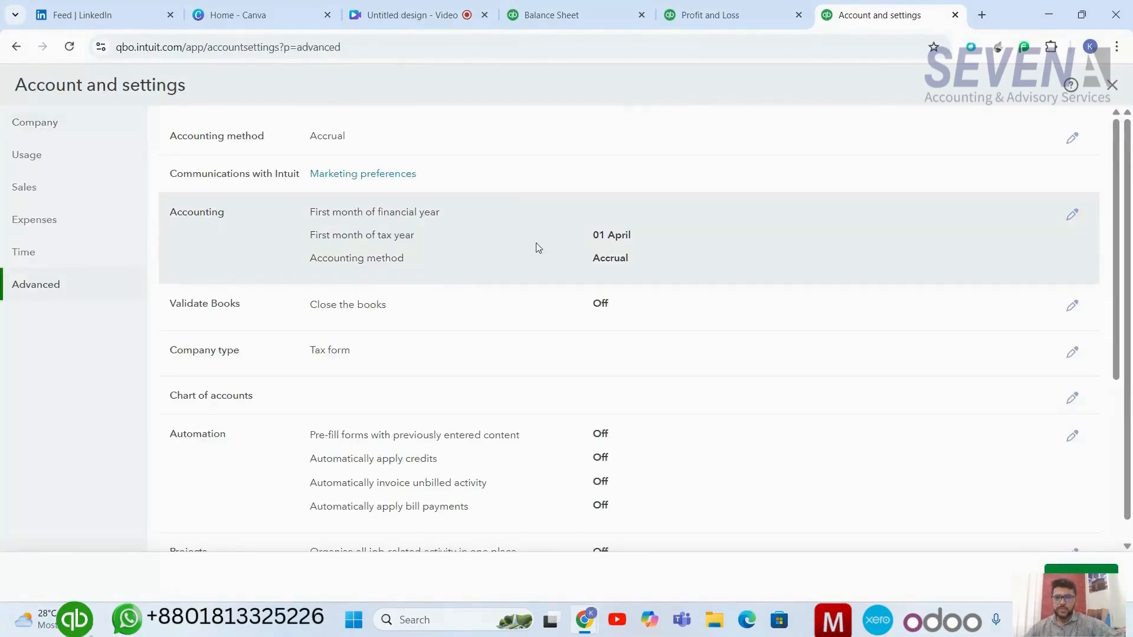
scroll(567, 364, "down", 5)
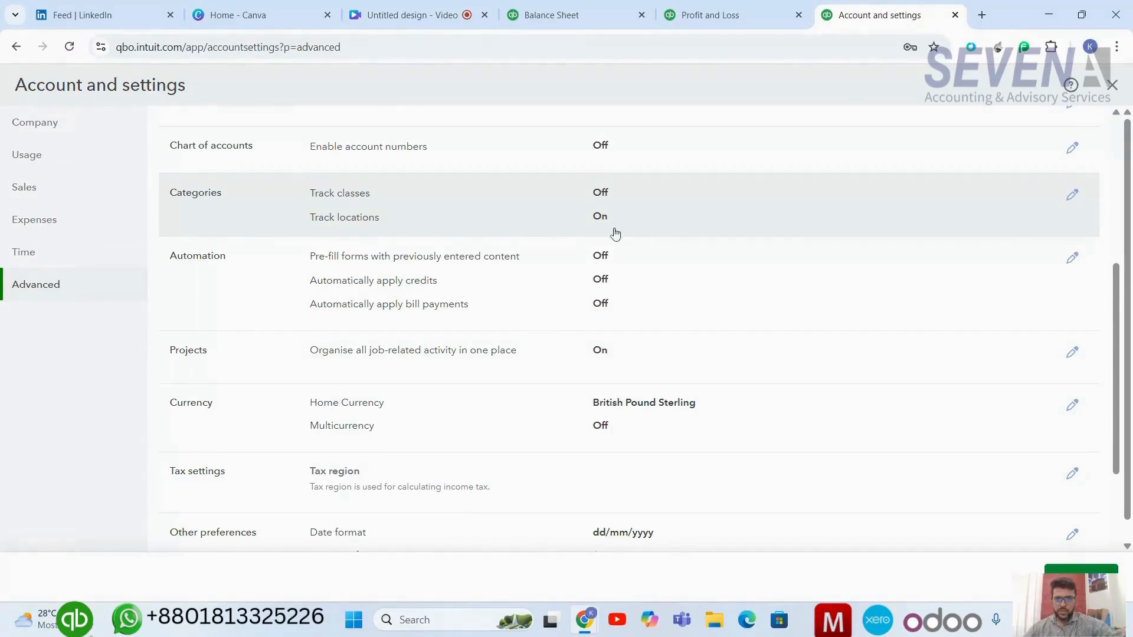
left_click(1115, 87)
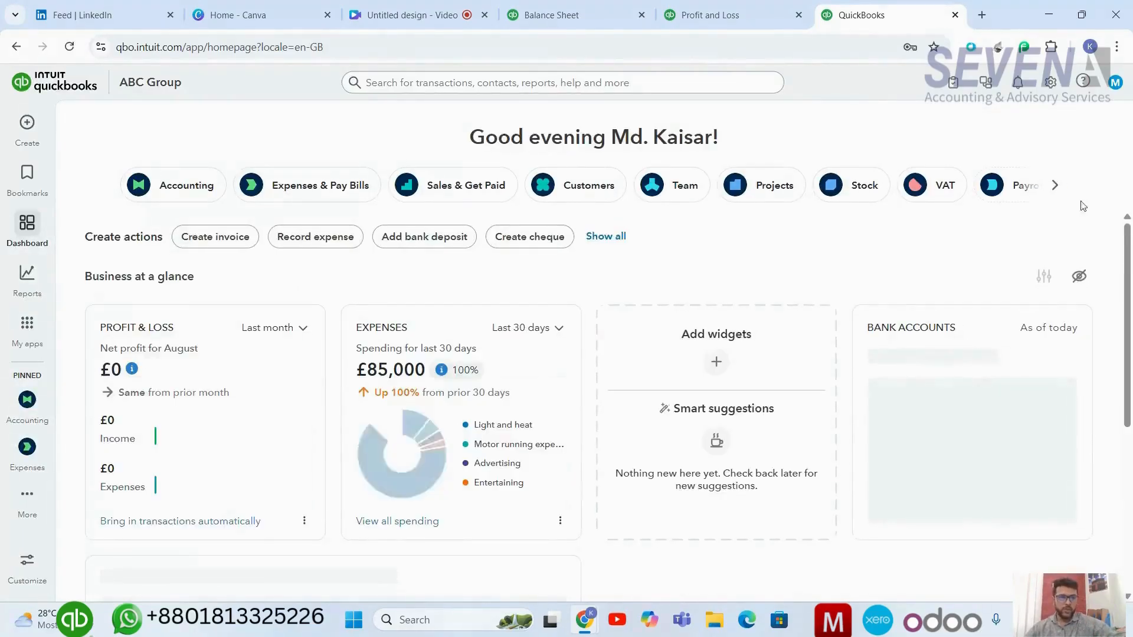
Open the Locations list from all lists and preview the new location form without saving.
left_click(1052, 83)
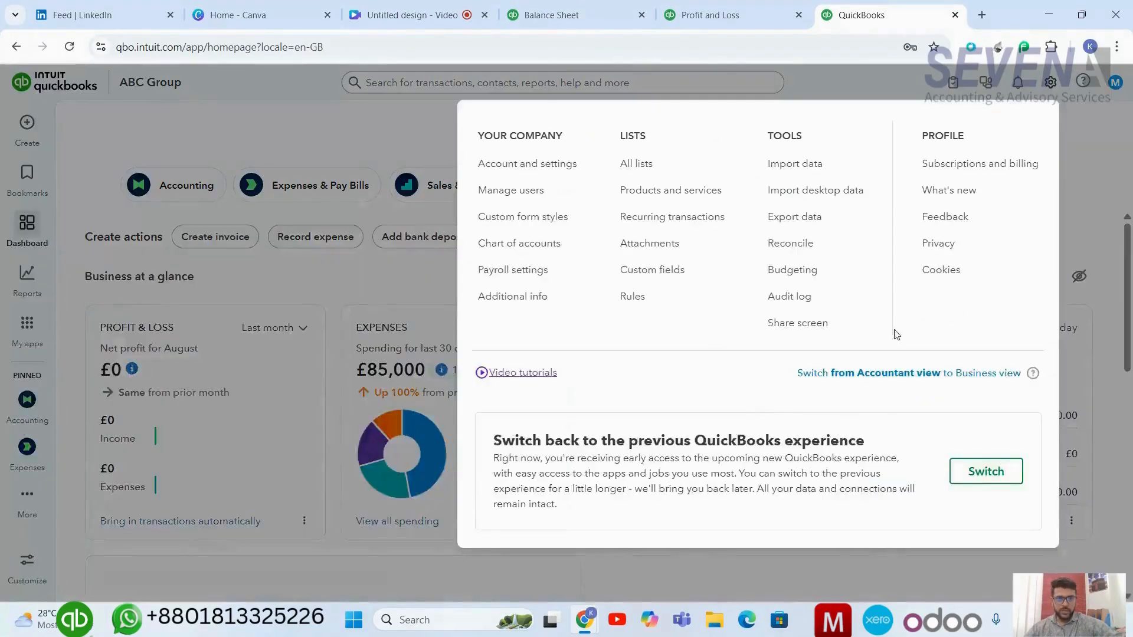
left_click(638, 173)
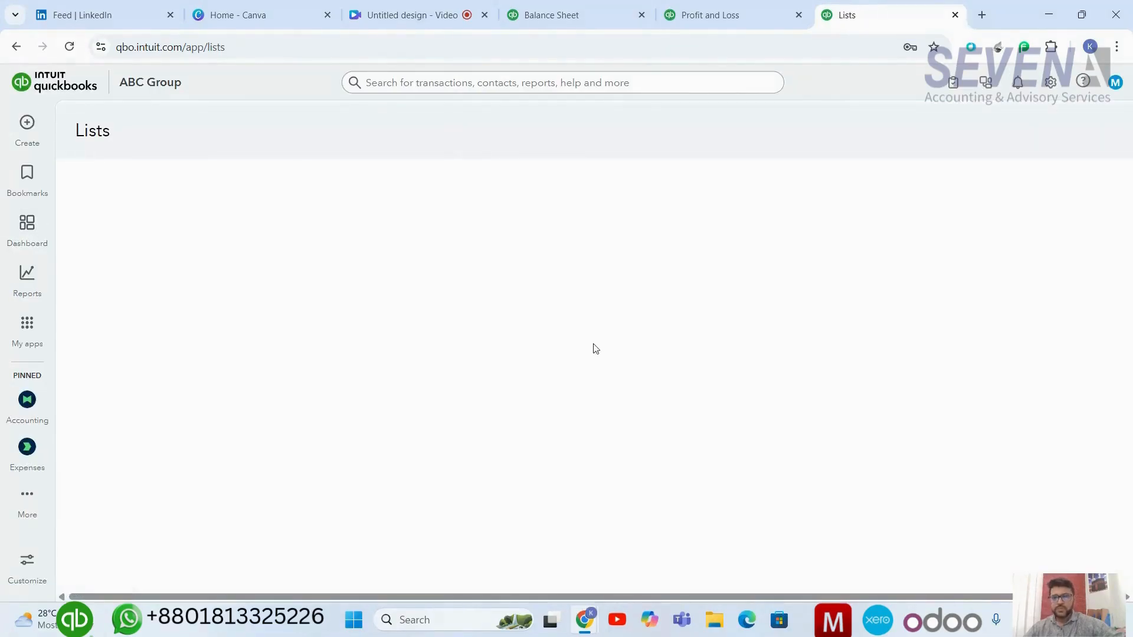
scroll(99, 414, "down", 2)
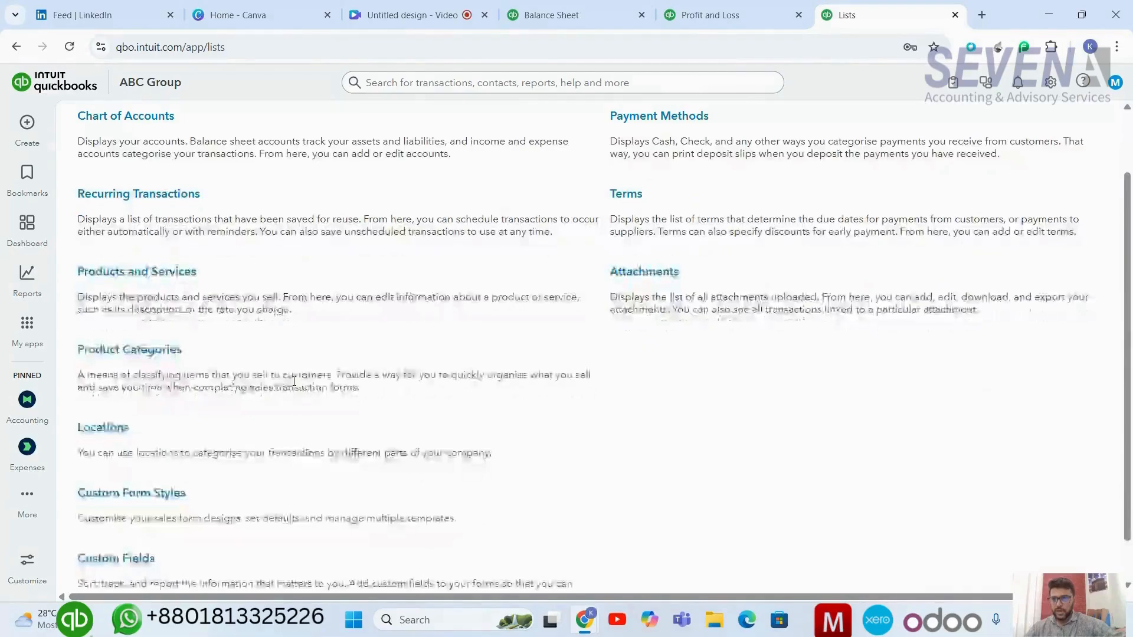
left_click(99, 428)
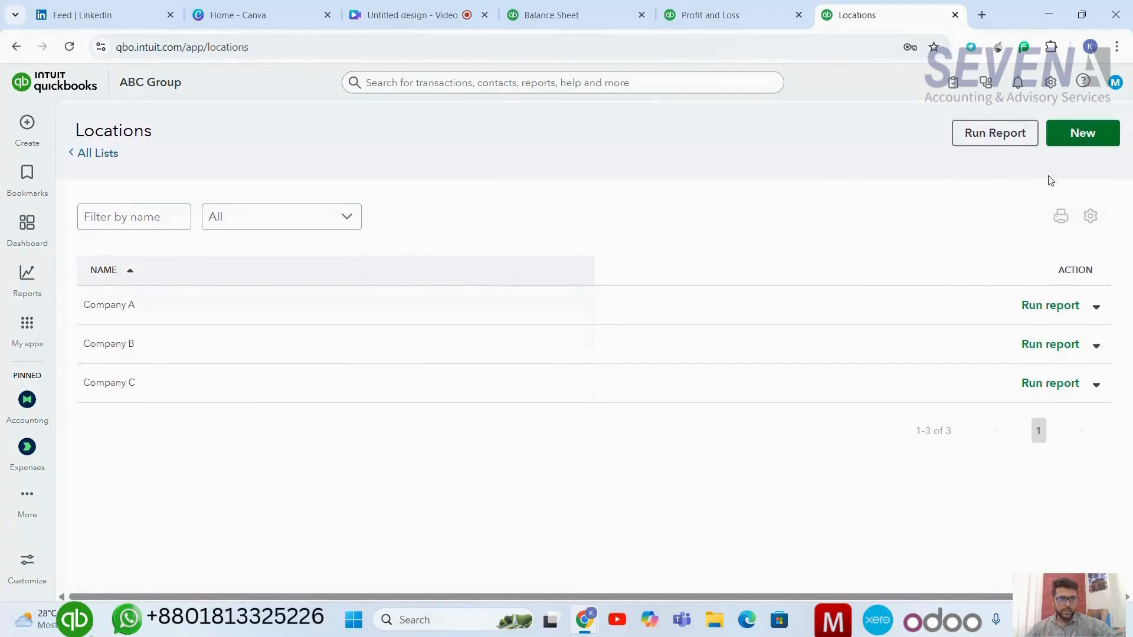
left_click(1089, 140)
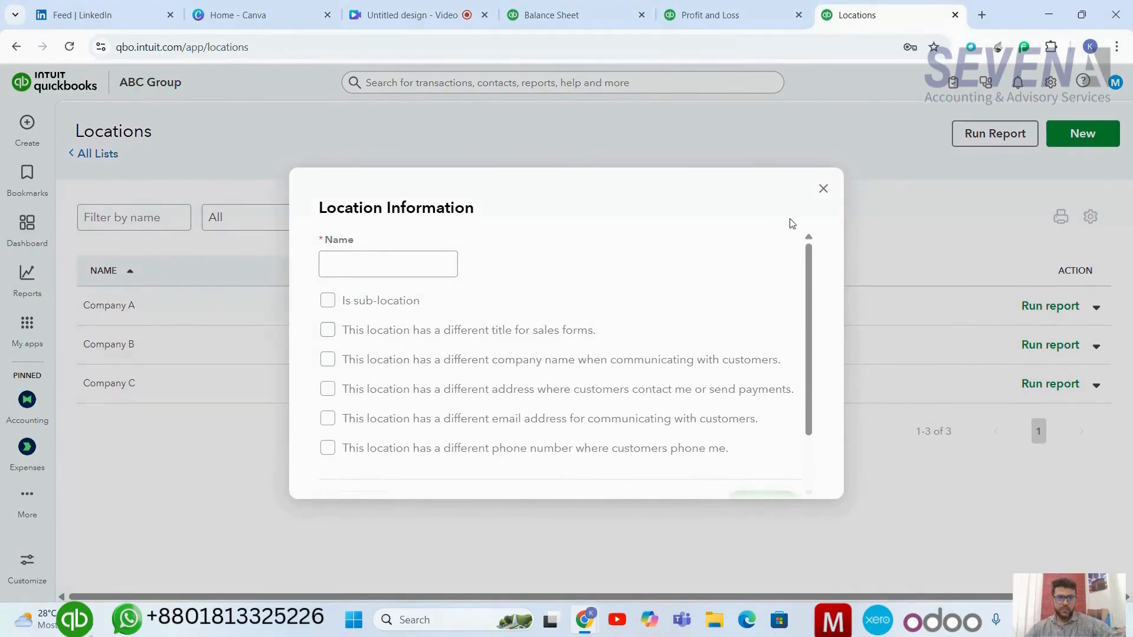
left_click(824, 189)
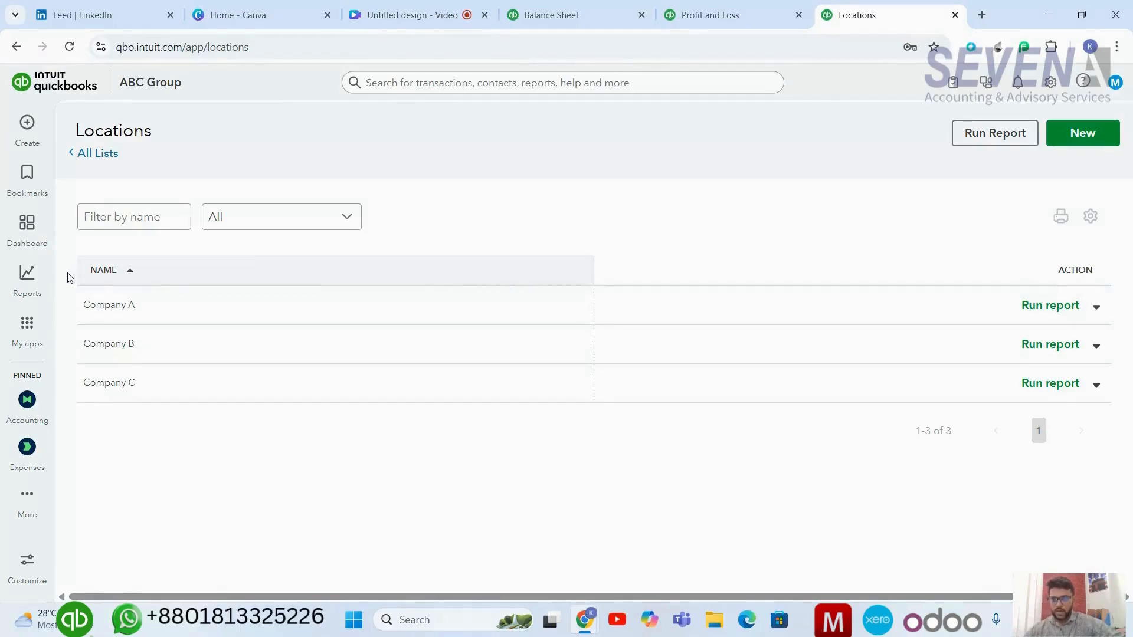
Open the Chart of accounts under Accounting and review the cash and bank accounts for each company.
left_click(30, 325)
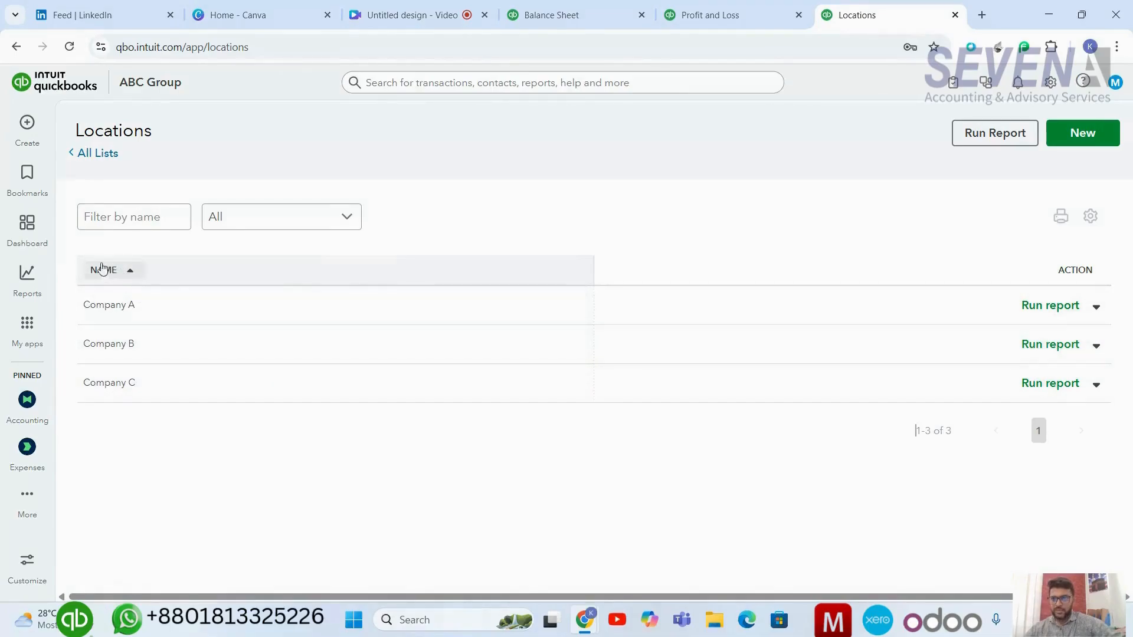
left_click(28, 401)
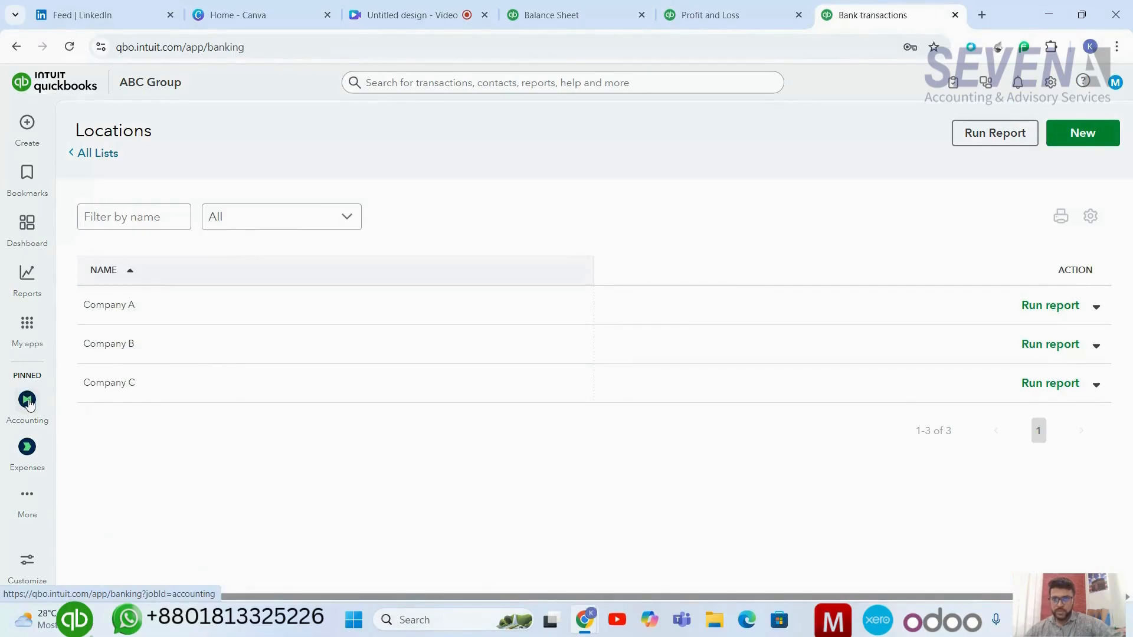
scroll(157, 372, "down", 1)
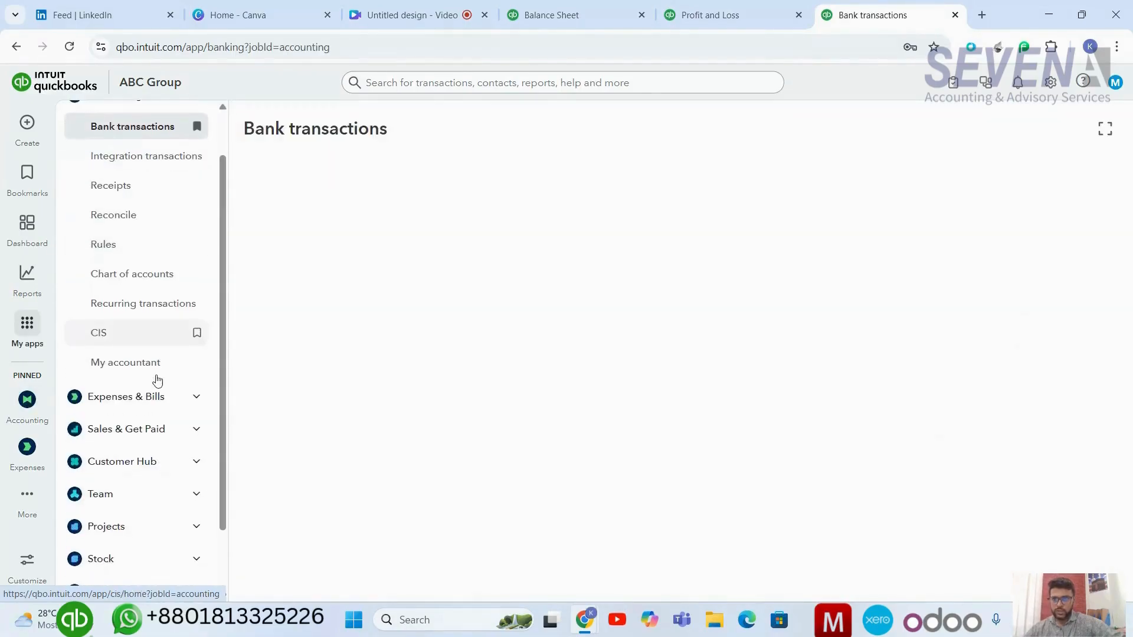
left_click(158, 287)
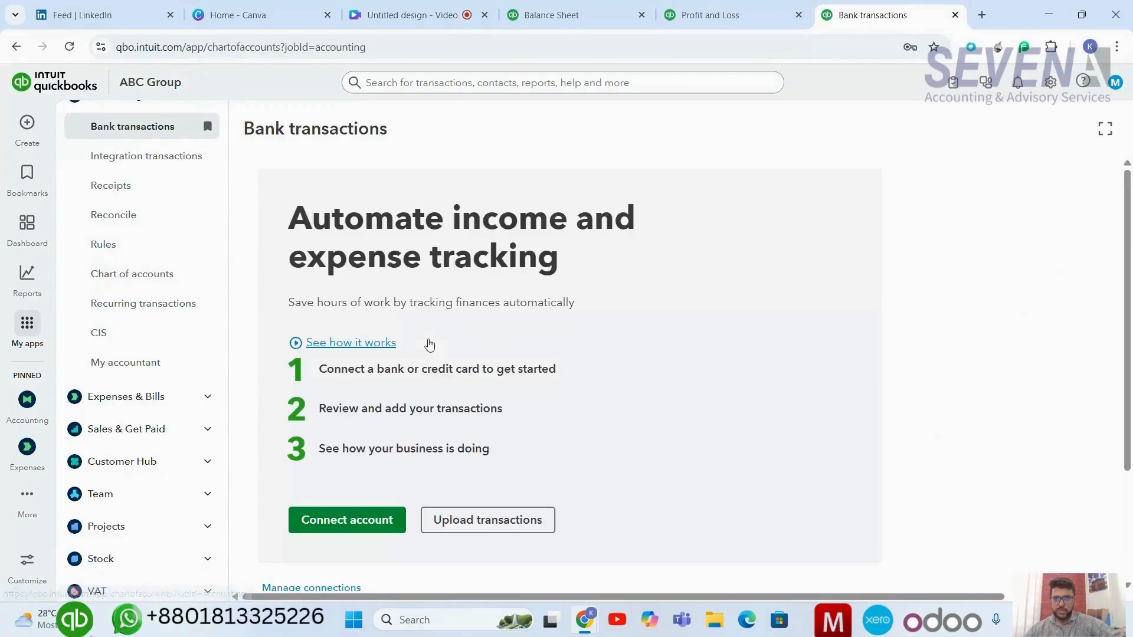
scroll(649, 339, "down", 1)
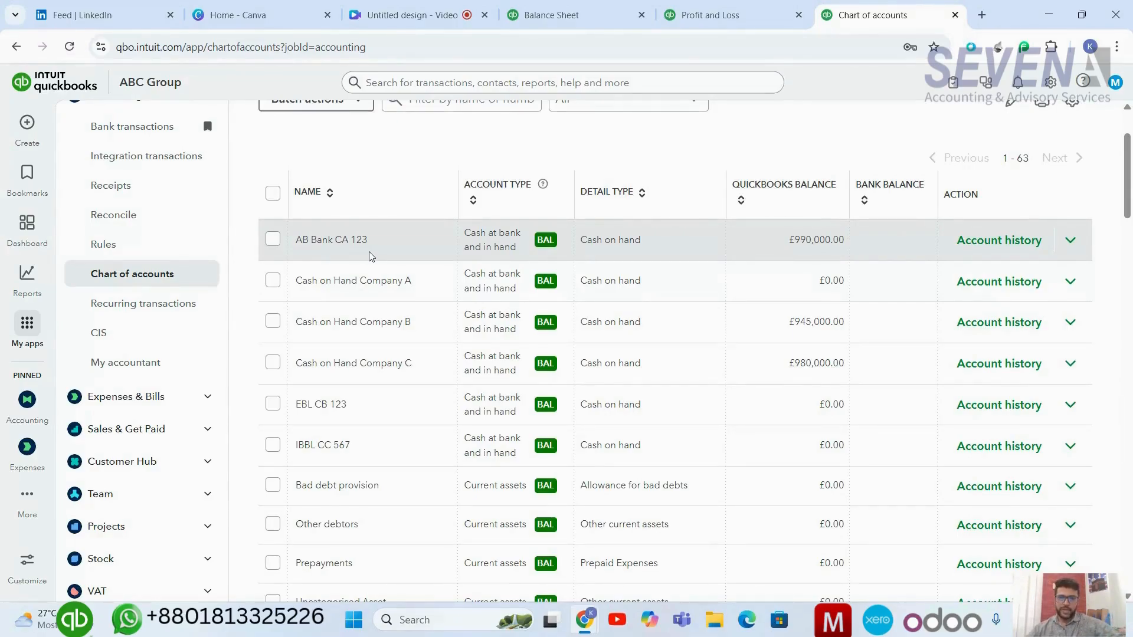
scroll(372, 256, "down", 1)
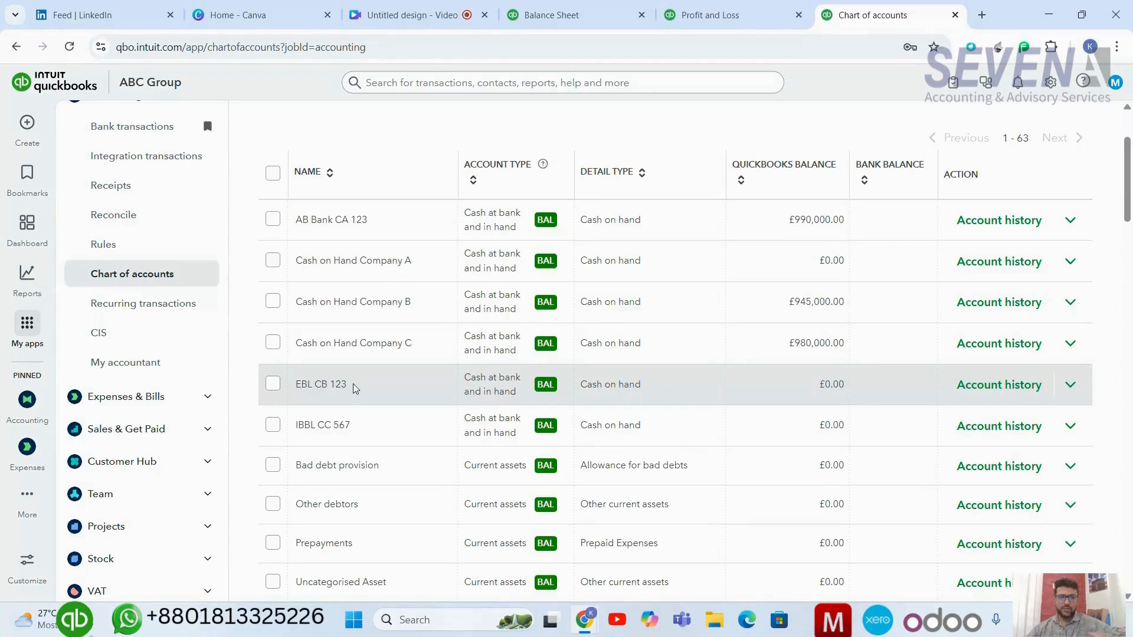
scroll(353, 384, "up", 1)
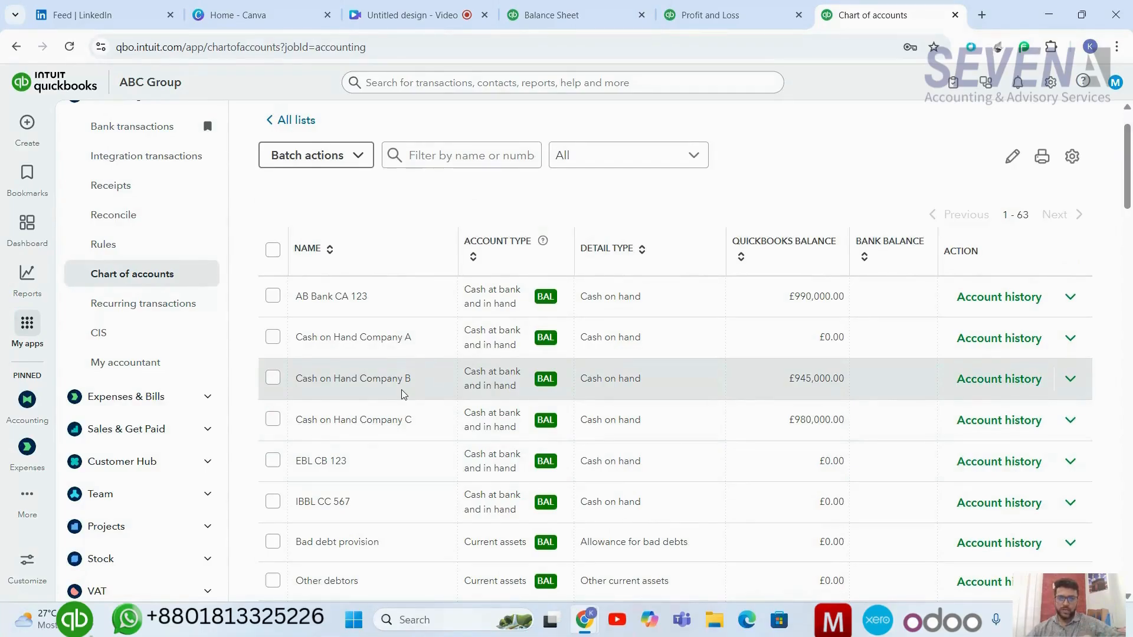
scroll(401, 394, "down", 1)
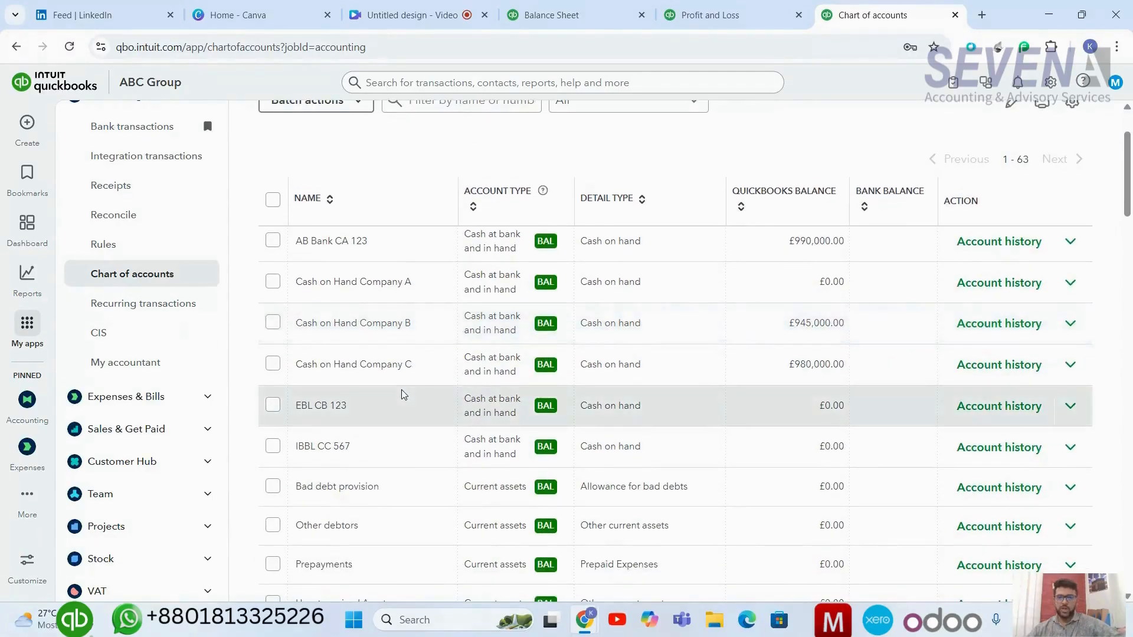
scroll(402, 394, "up", 1)
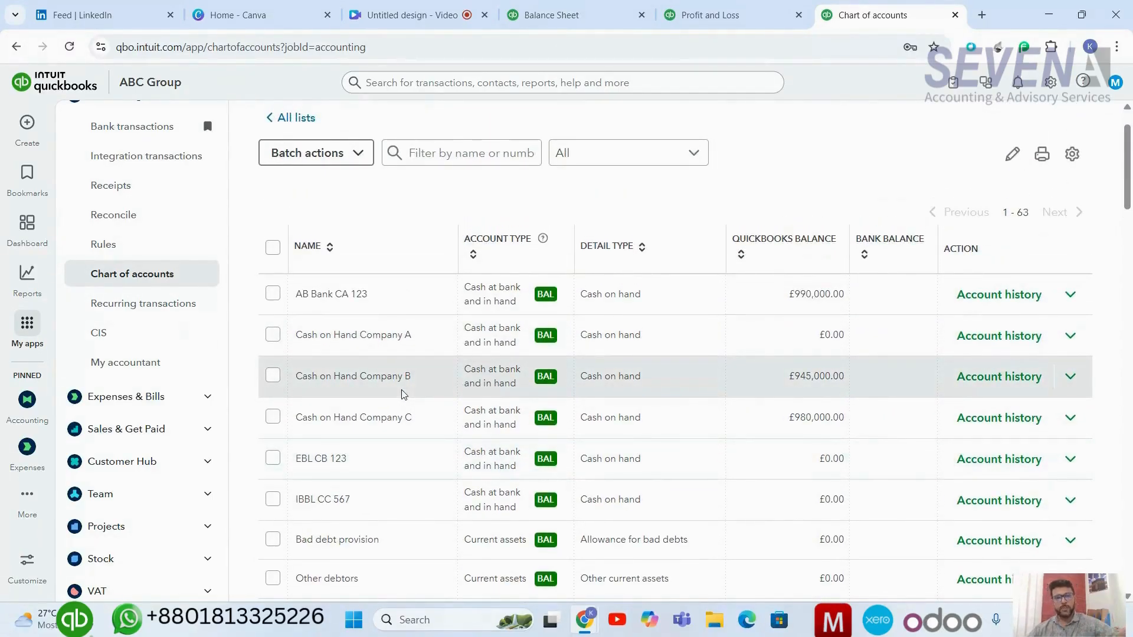
scroll(403, 394, "up", 1)
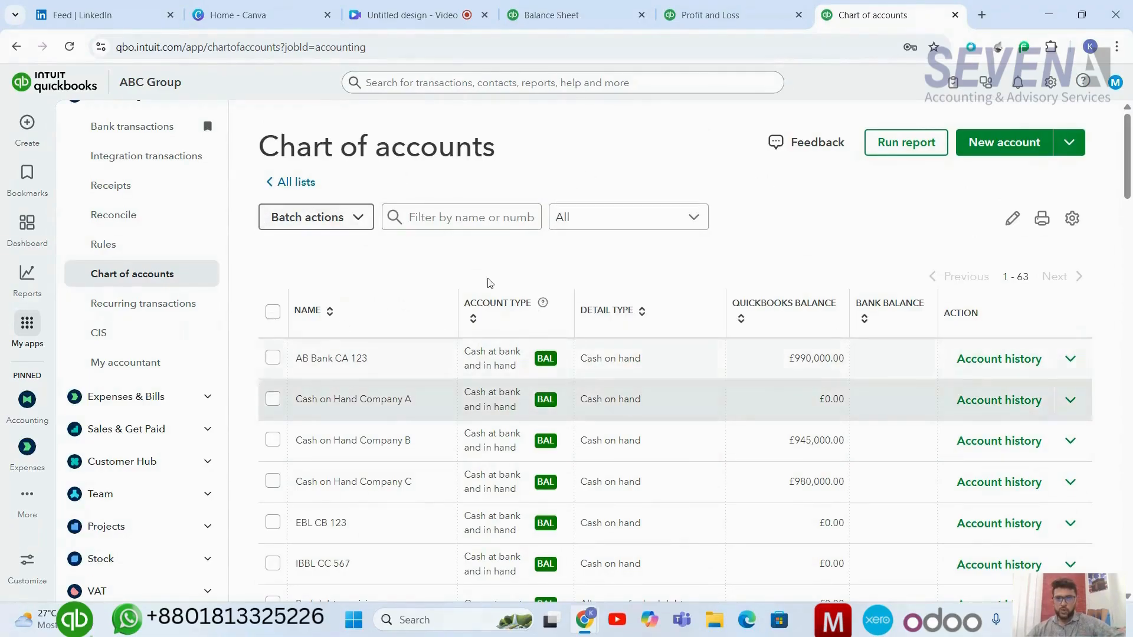
Switch to the Balance Sheet report and review its figures.
left_click(576, 16)
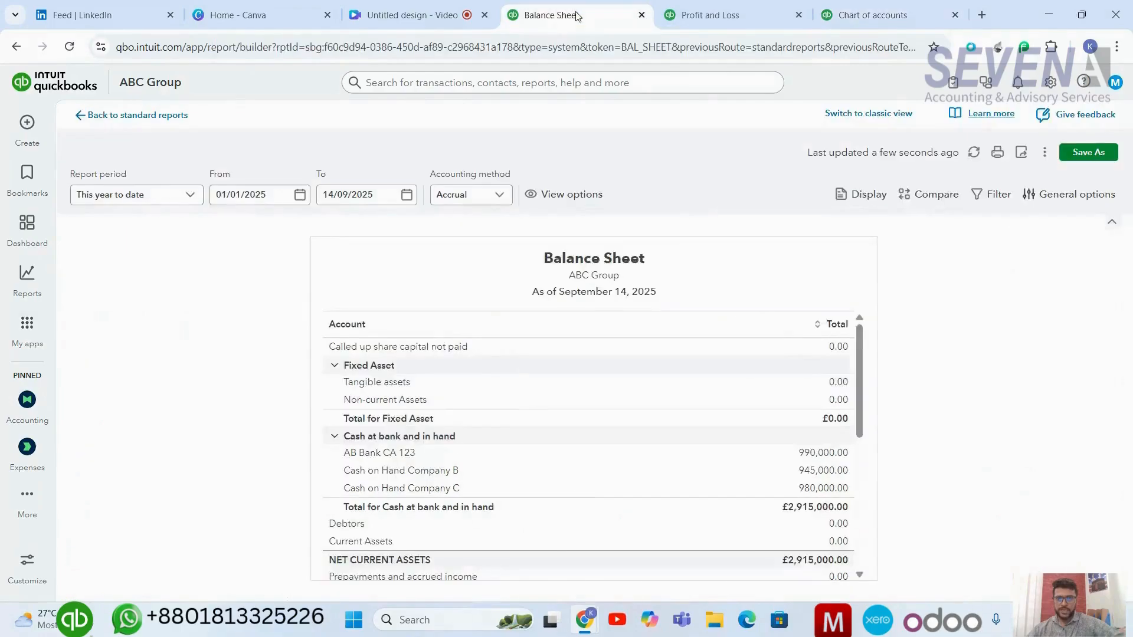
scroll(665, 354, "down", 6)
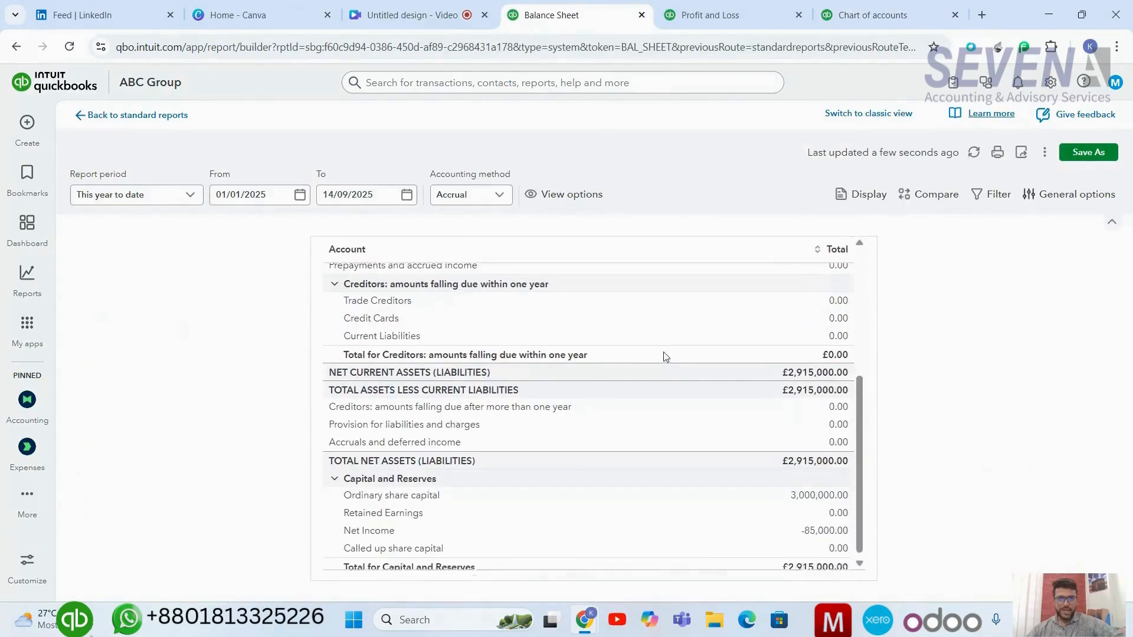
scroll(677, 394, "up", 6)
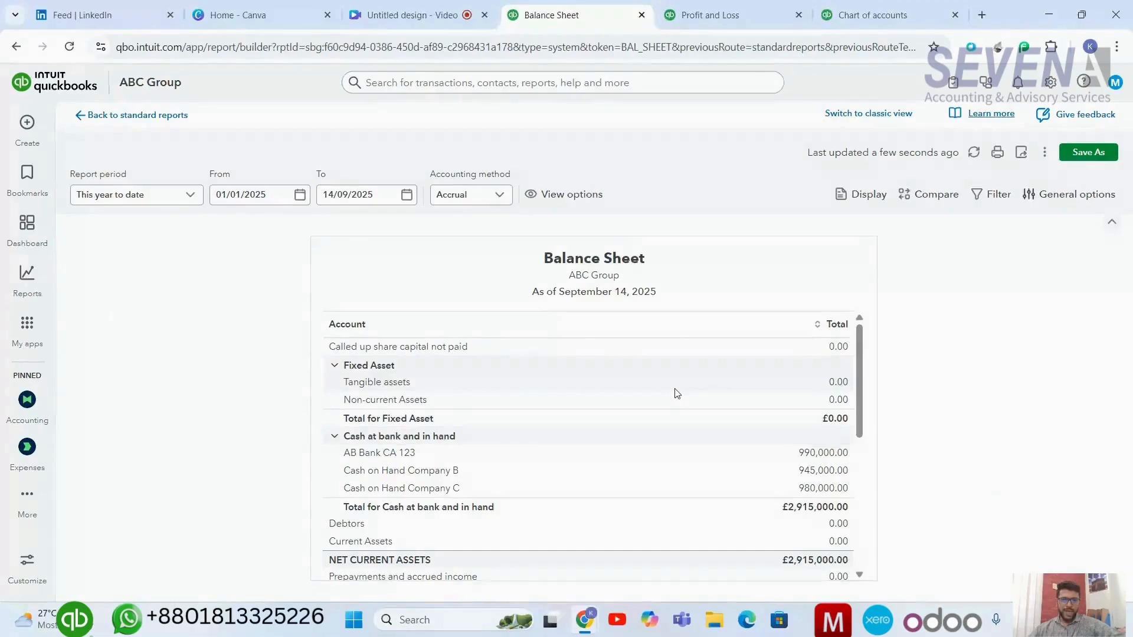
scroll(714, 490, "down", 4)
scroll(714, 490, "up", 4)
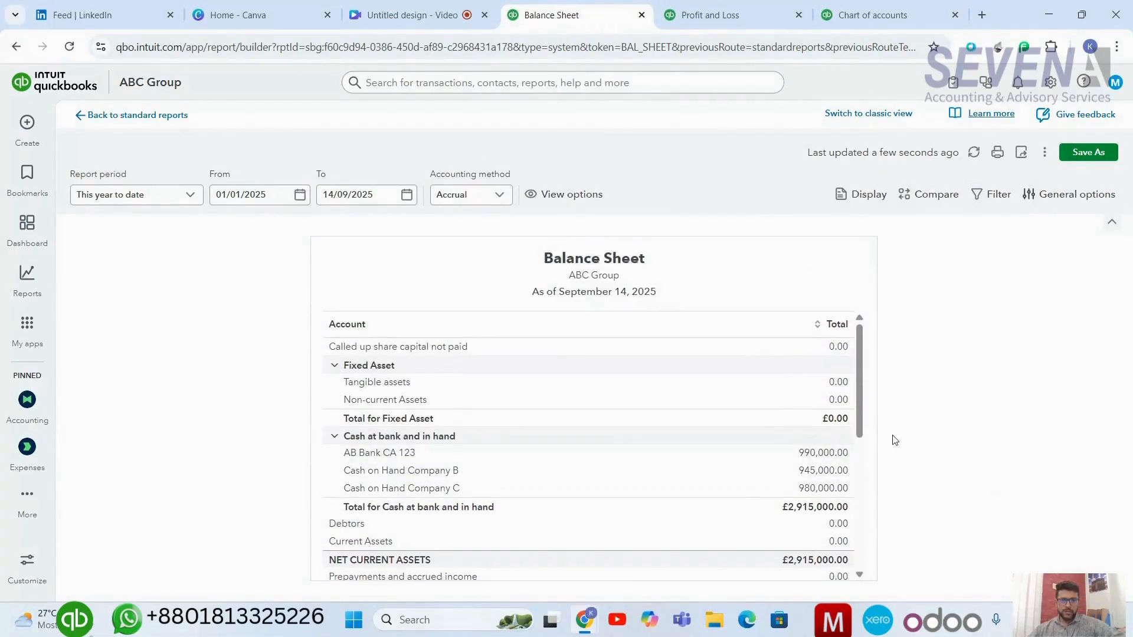
Display the Balance Sheet columns by Location.
left_click(869, 197)
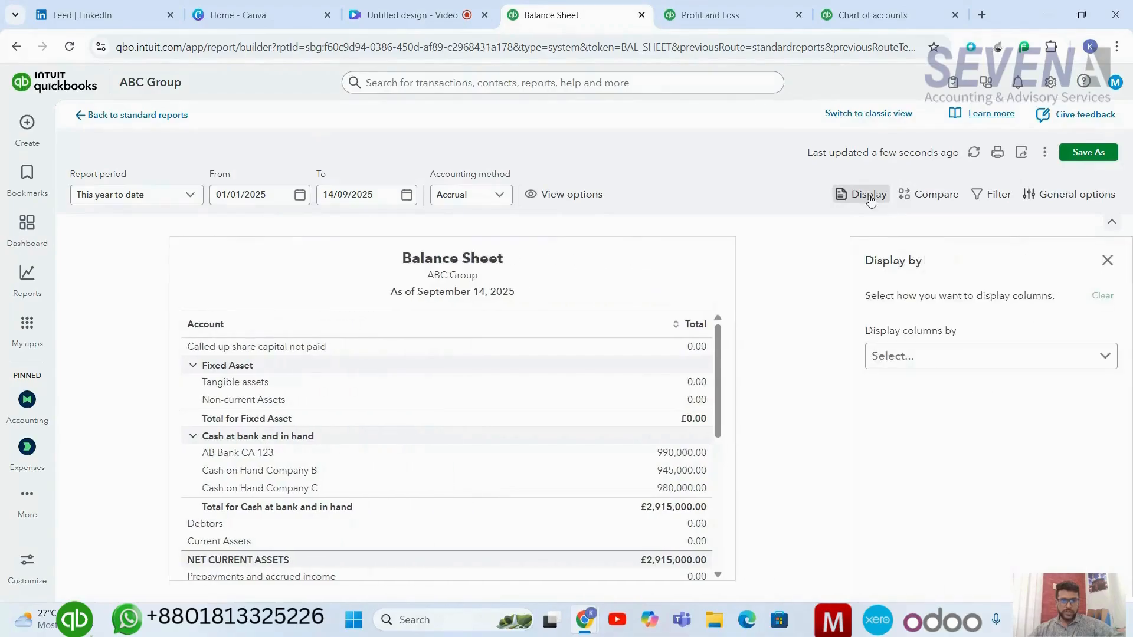
left_click(926, 356)
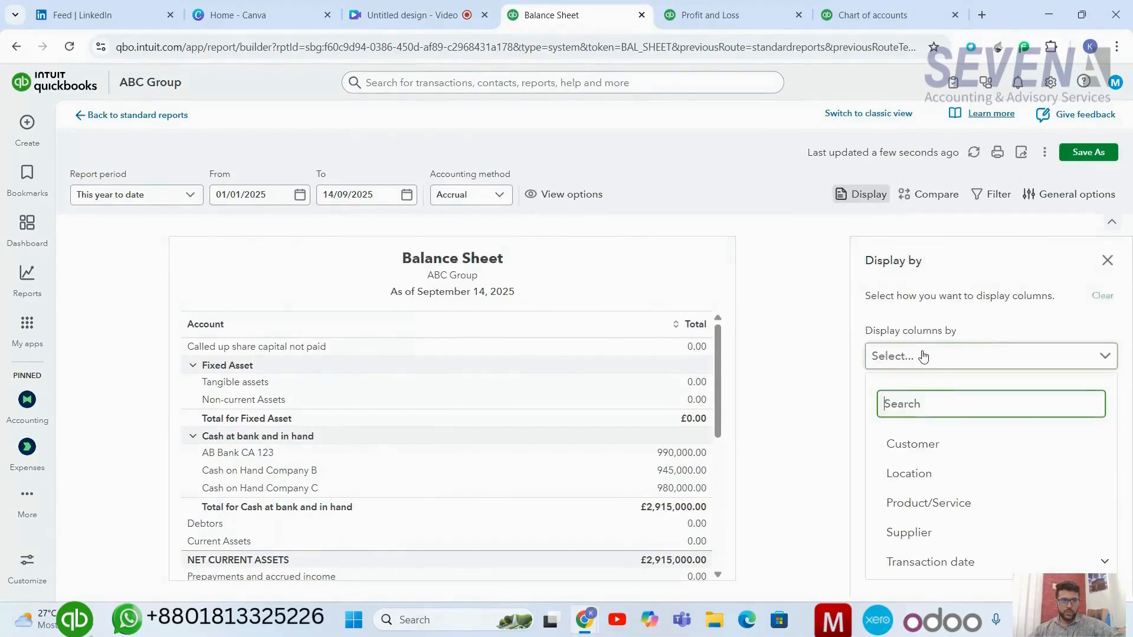
left_click(931, 472)
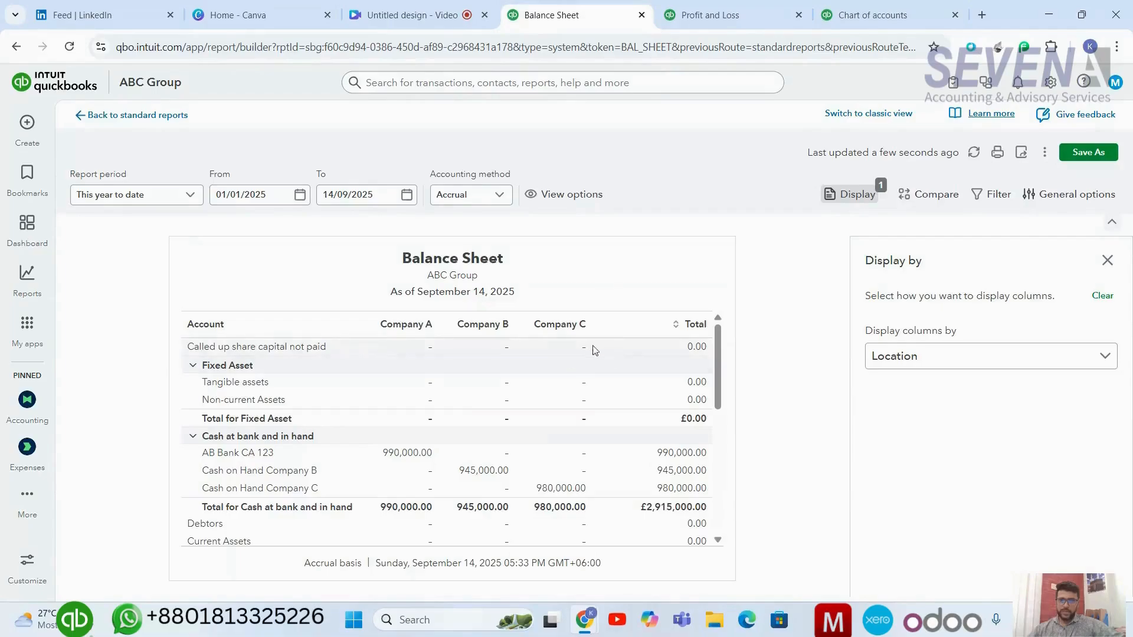
scroll(506, 433, "down", 5)
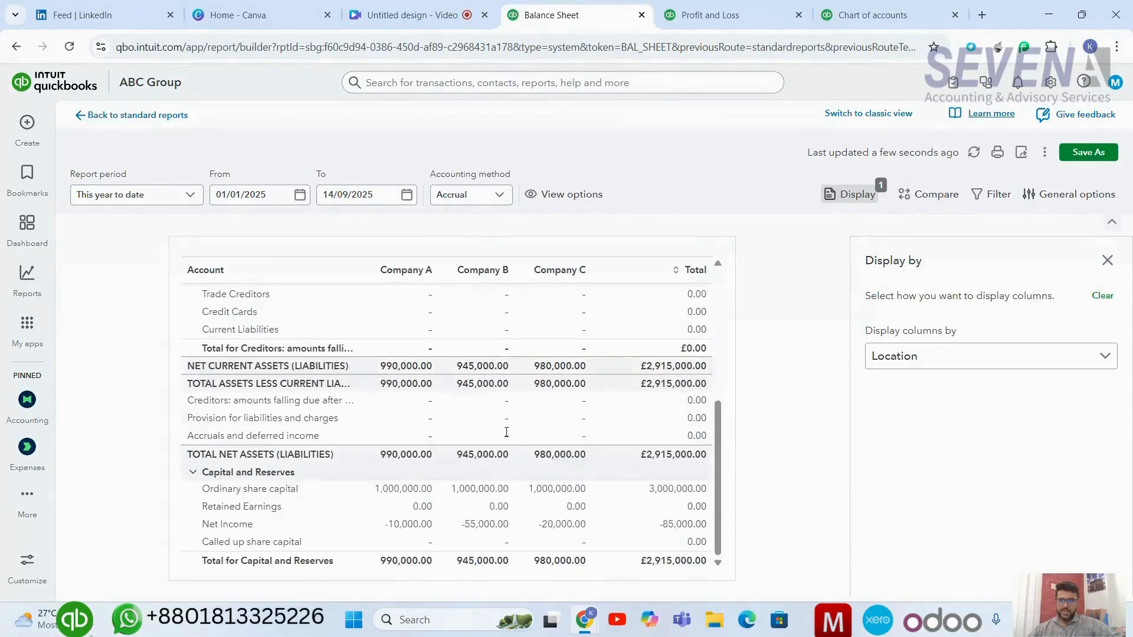
scroll(506, 434, "up", 5)
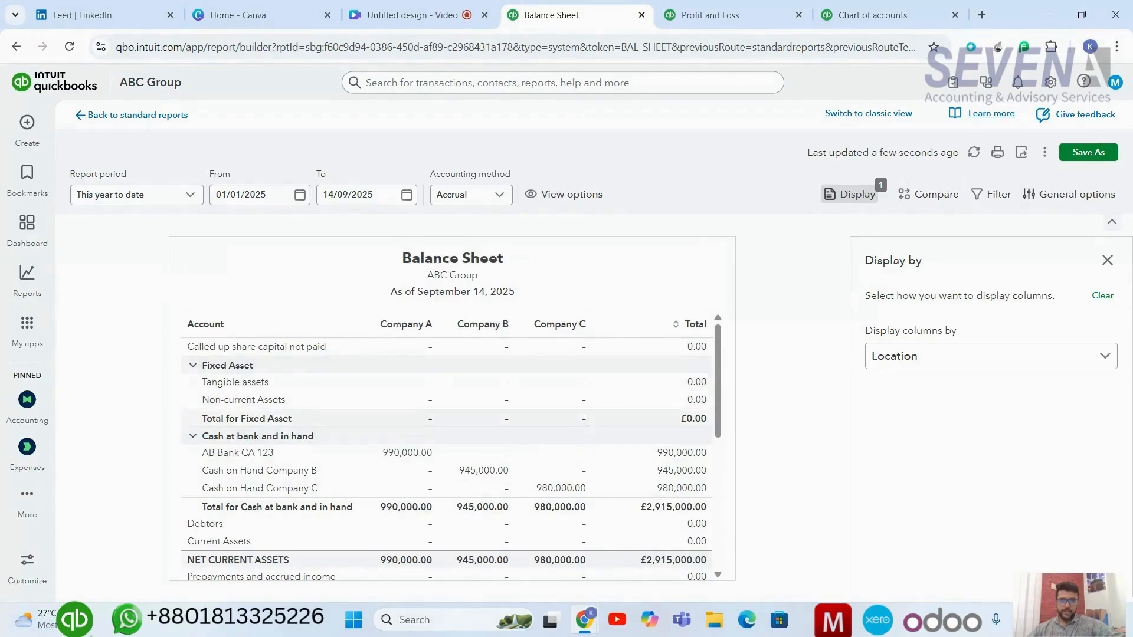
scroll(534, 437, "down", 2)
scroll(587, 425, "up", 2)
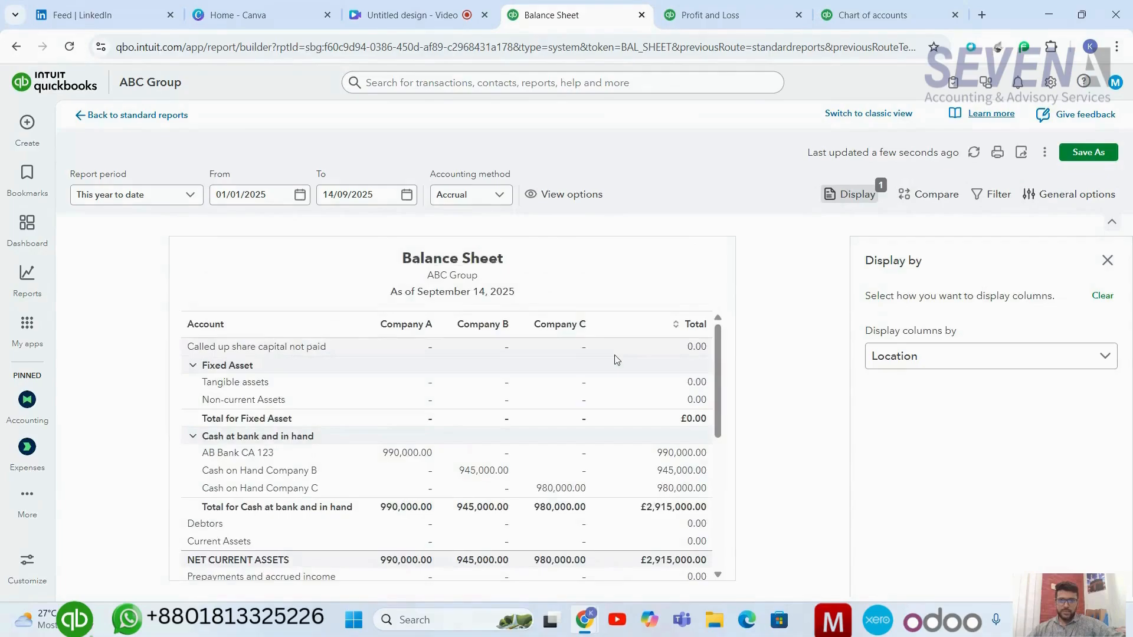
Switch to the Profit and Loss report and review its figures.
left_click(727, 6)
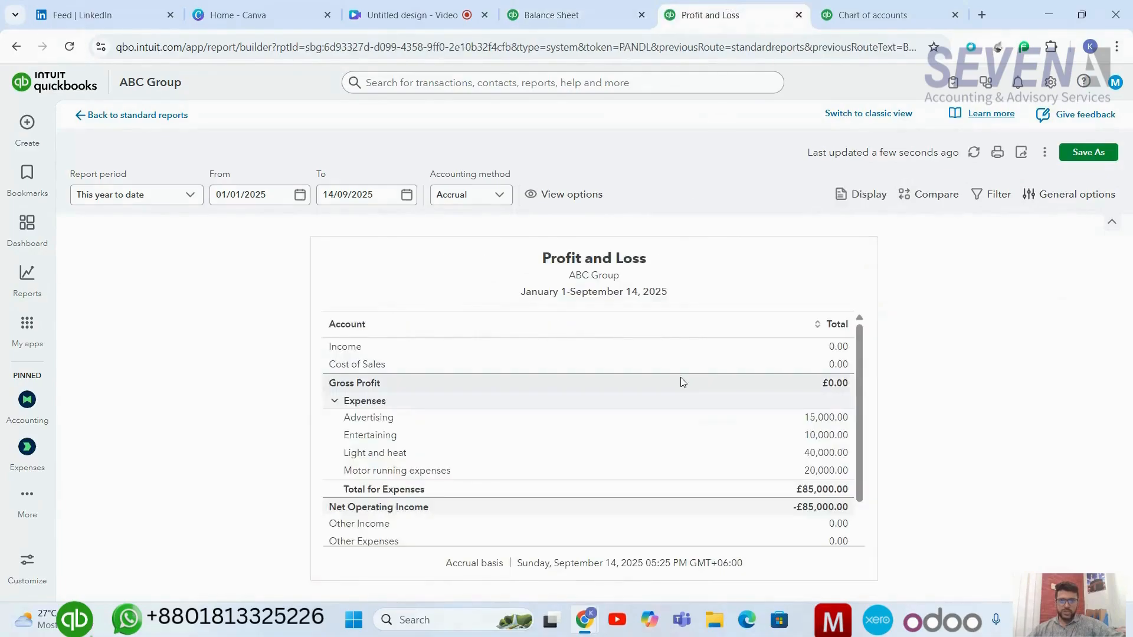
scroll(681, 382, "down", 1)
scroll(680, 382, "up", 1)
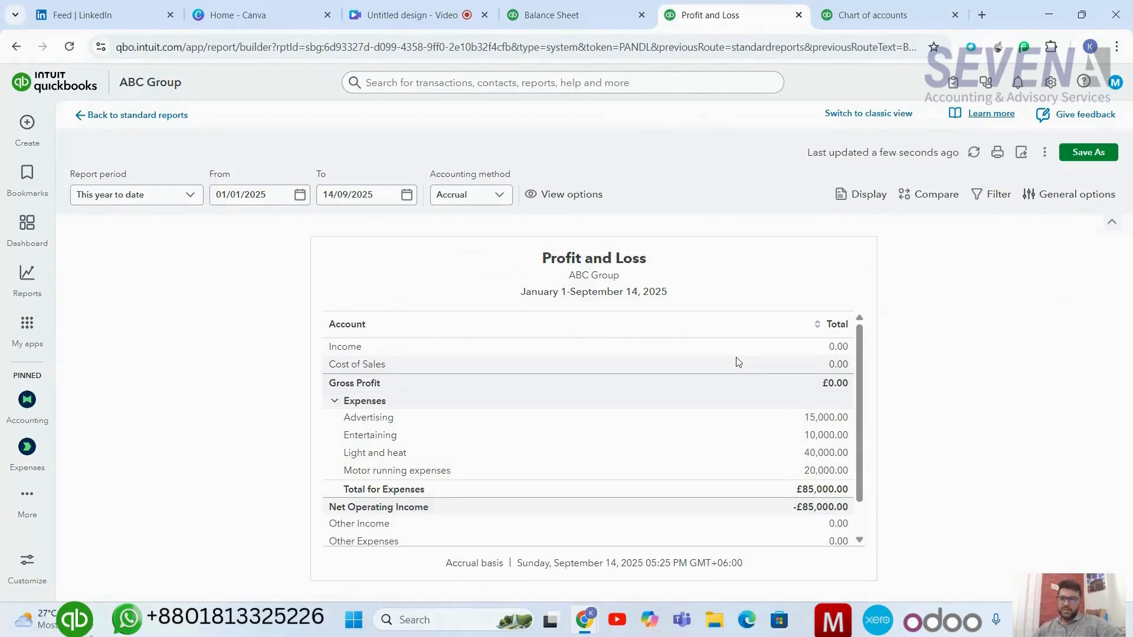
scroll(737, 362, "down", 1)
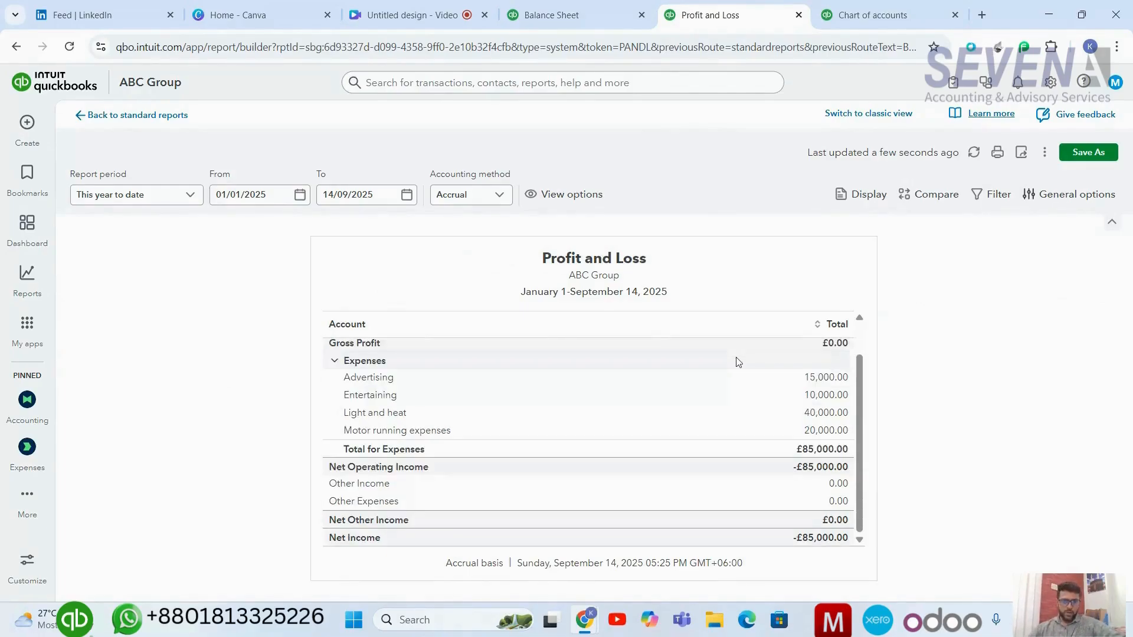
scroll(737, 362, "up", 1)
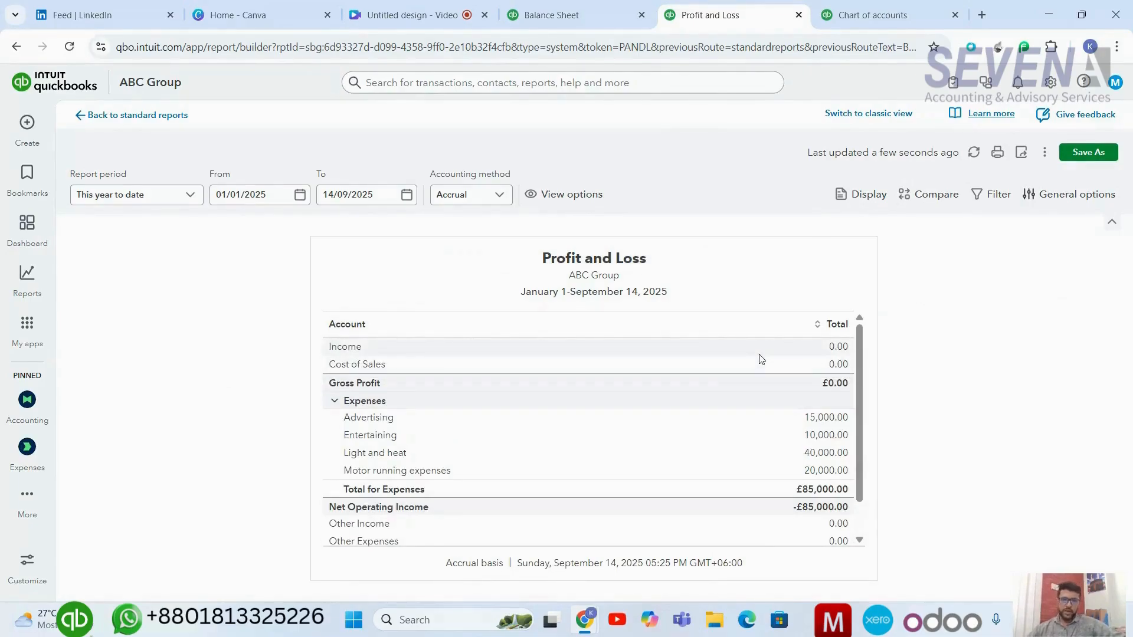
Display the Profit and Loss columns by Location and review the figures for each company.
left_click(866, 194)
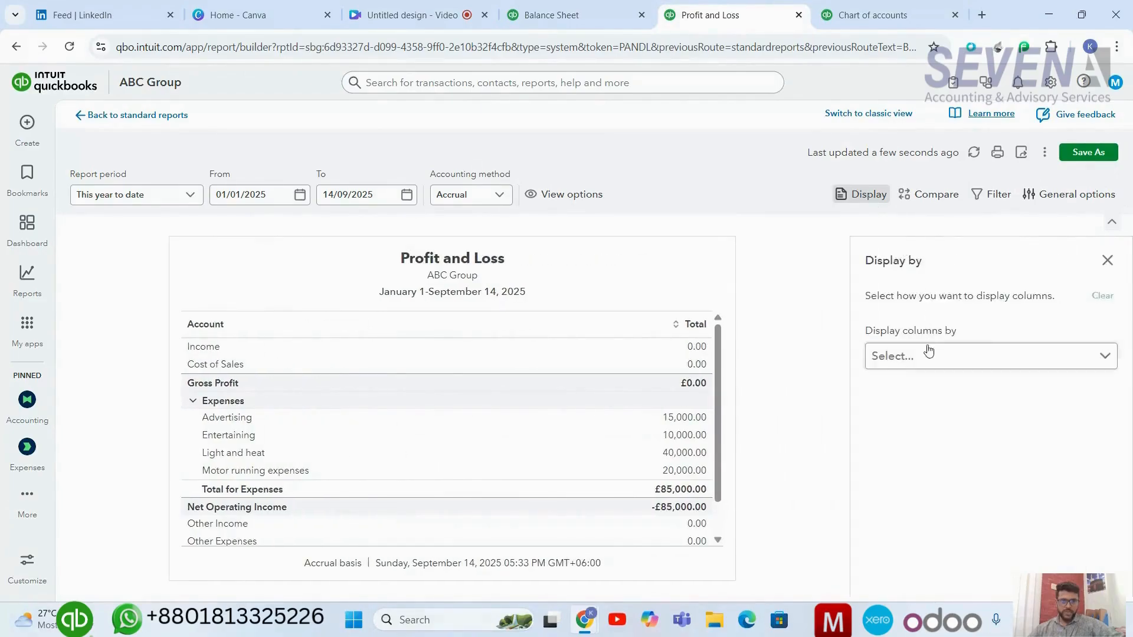
left_click(929, 353)
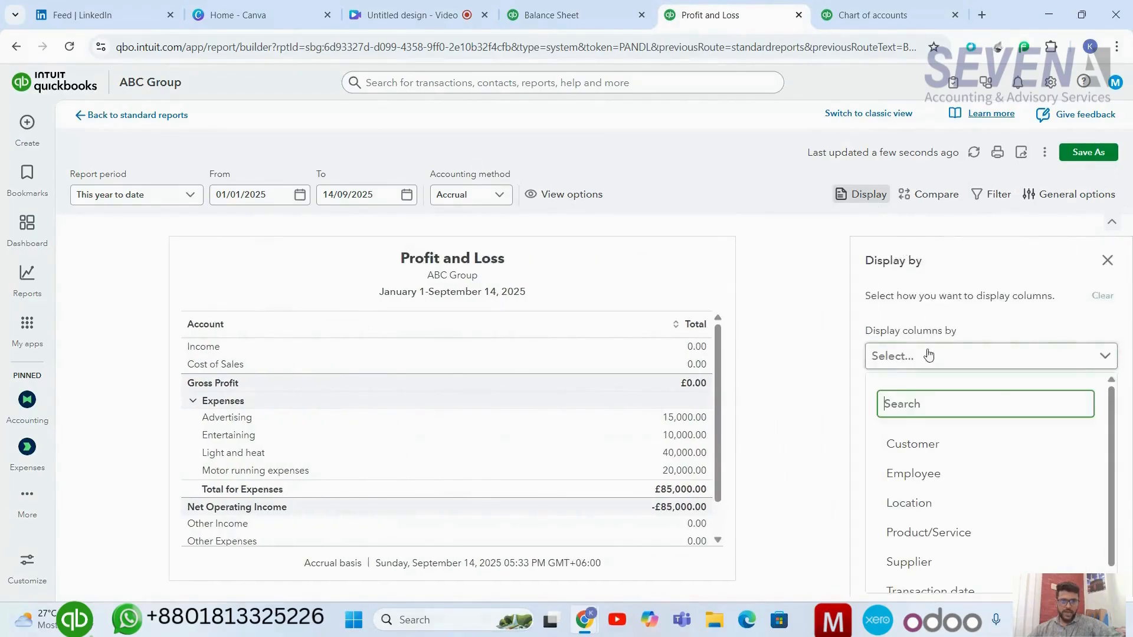
left_click(967, 519)
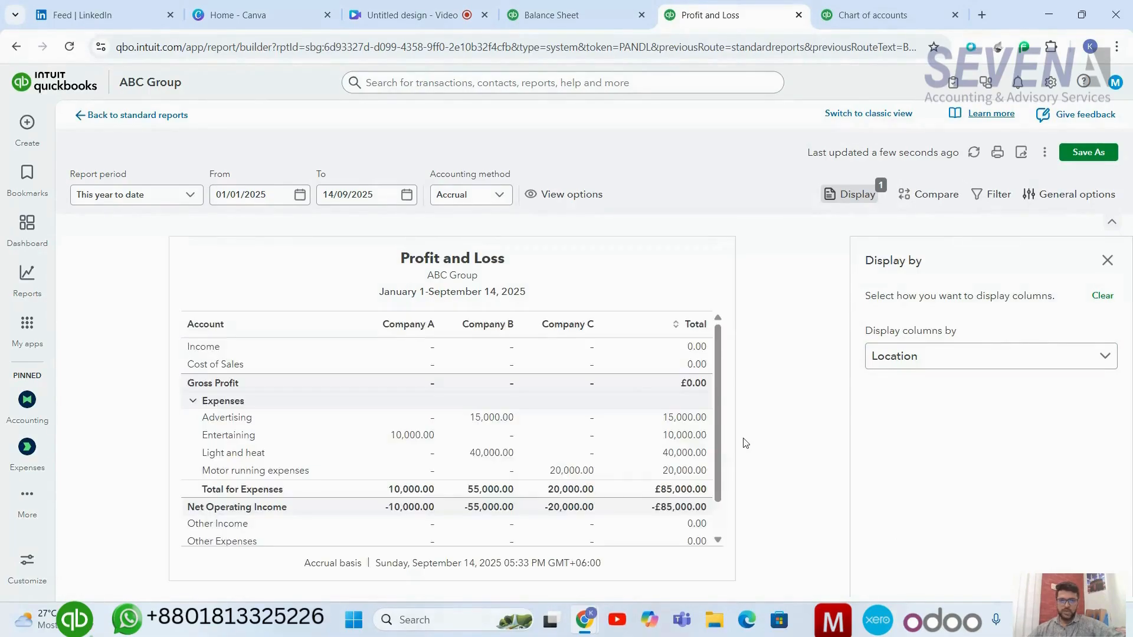
scroll(611, 464, "down", 3)
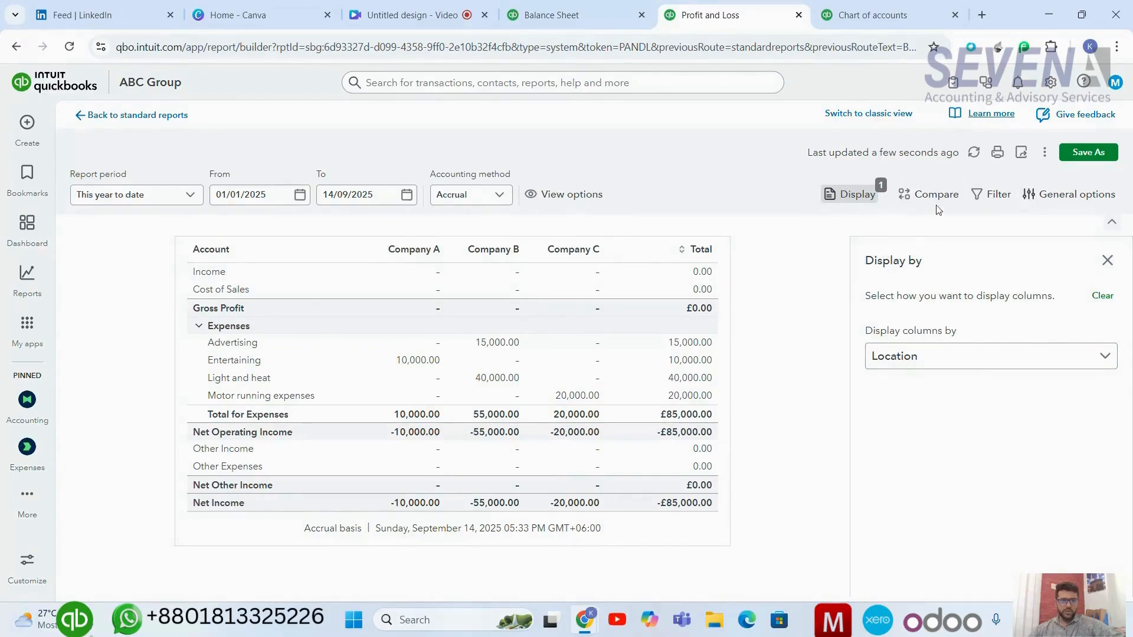
Filter the Profit and Loss report to Location equals Company B and review the filtered figures.
left_click(981, 193)
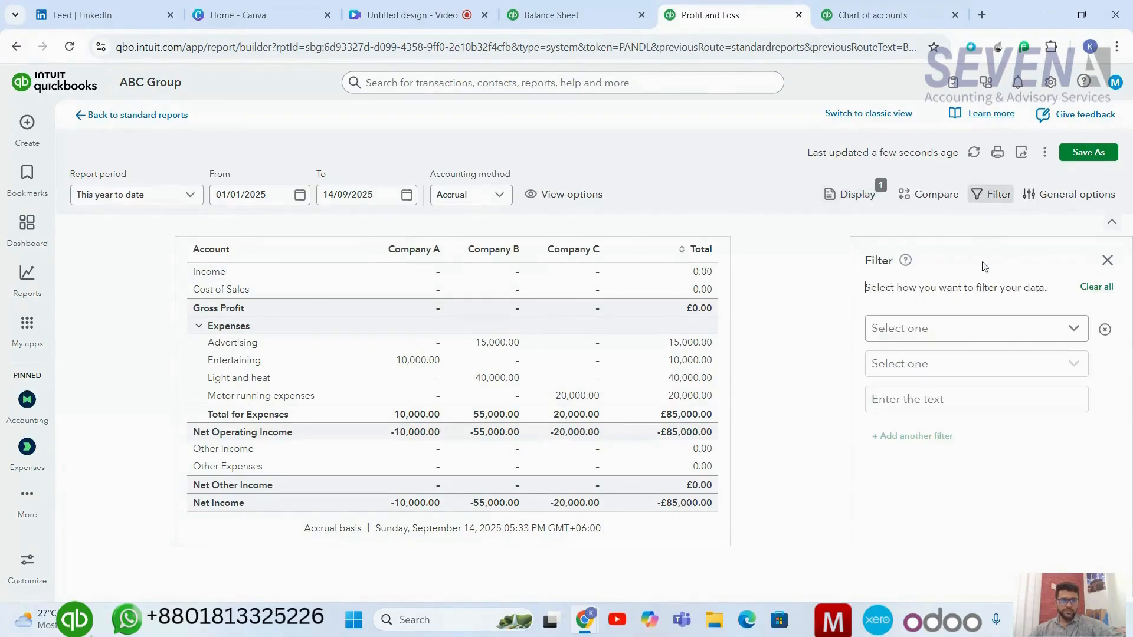
left_click(987, 335)
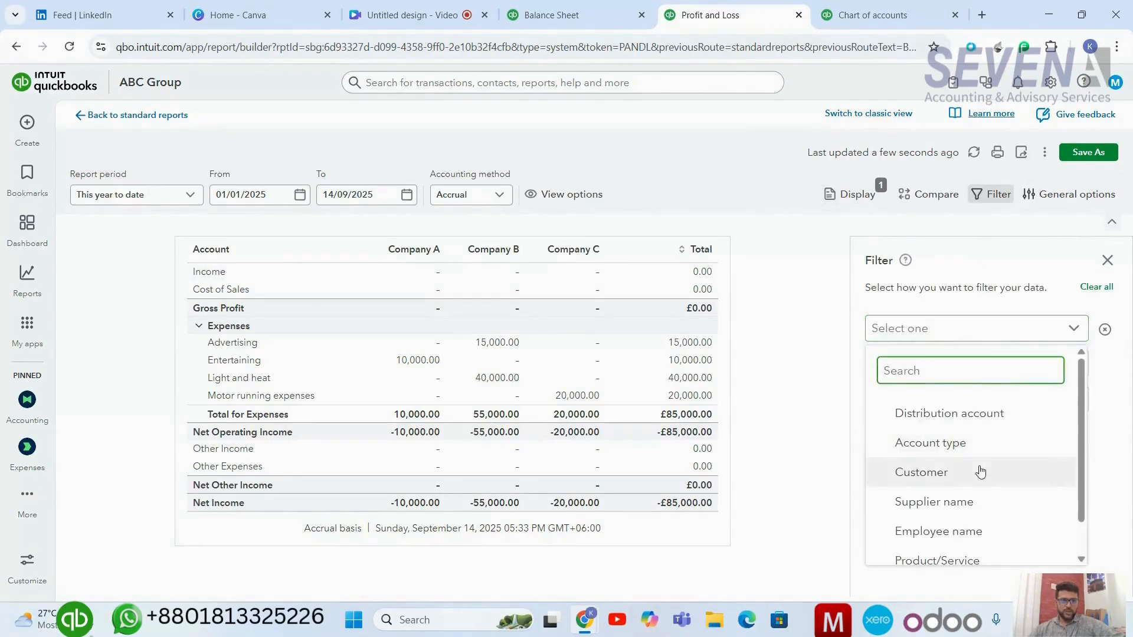
scroll(979, 471, "down", 1)
left_click(950, 551)
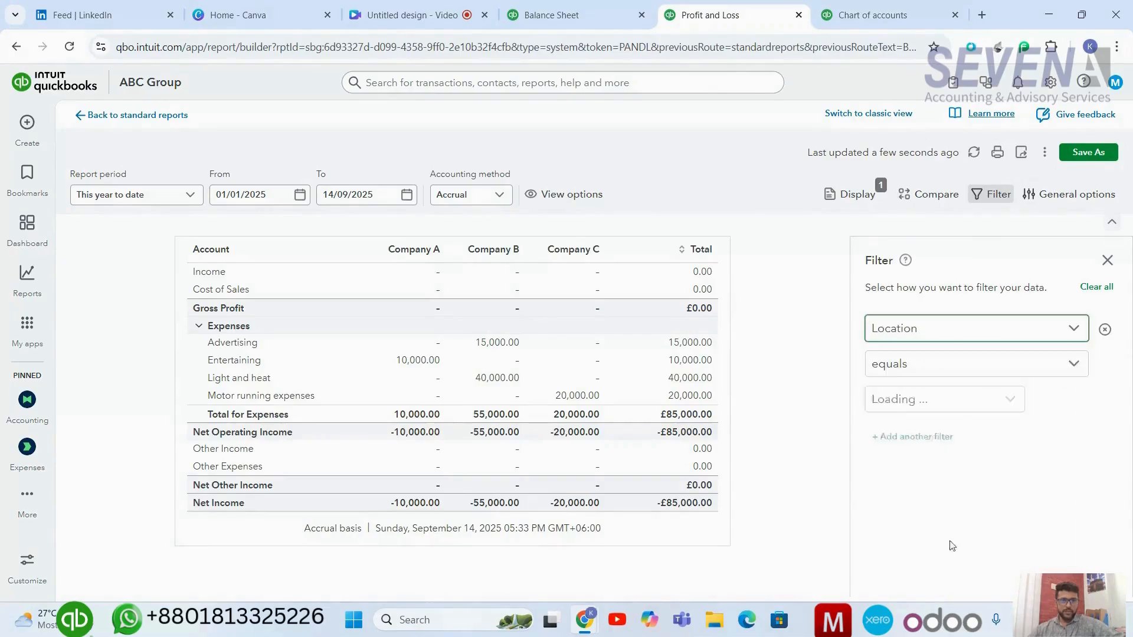
left_click(996, 412)
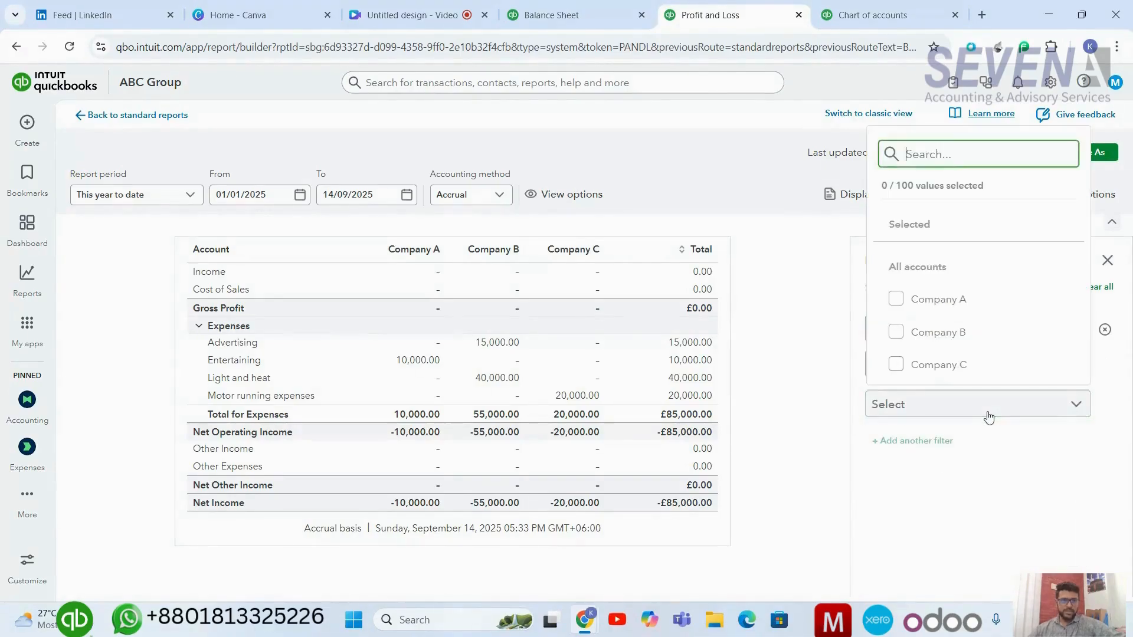
left_click(933, 334)
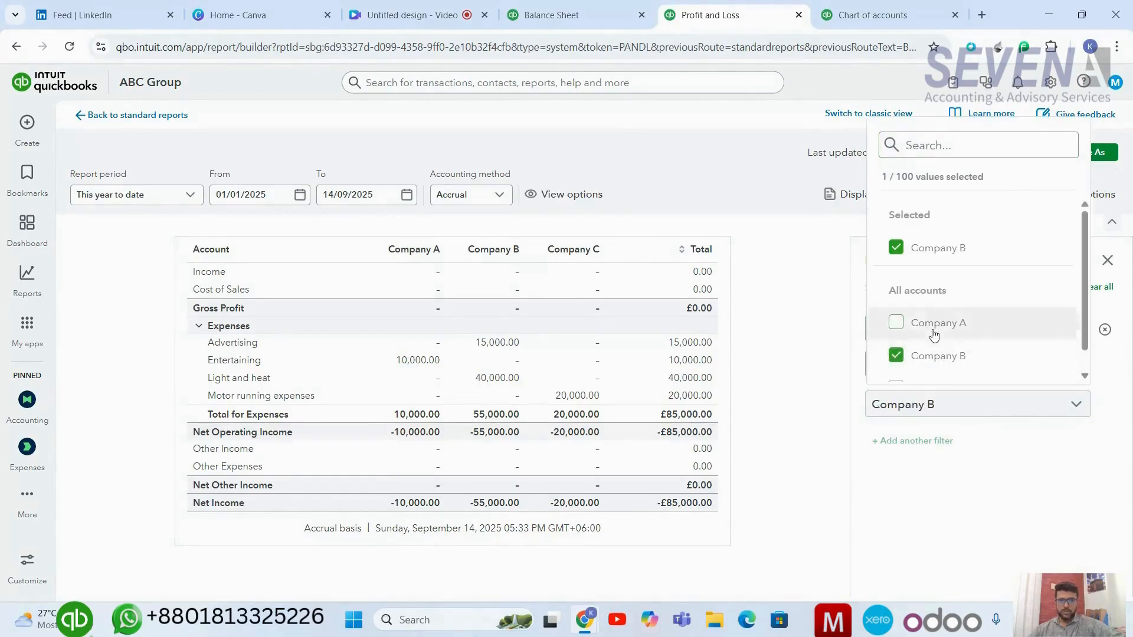
left_click(761, 347)
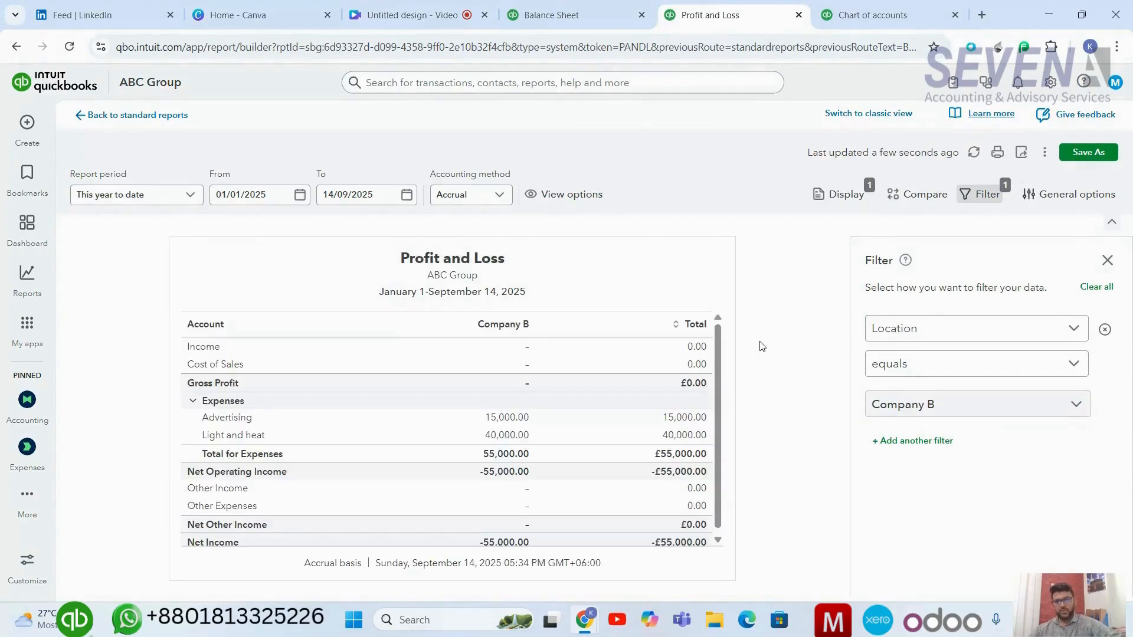
scroll(609, 327, "down", 1)
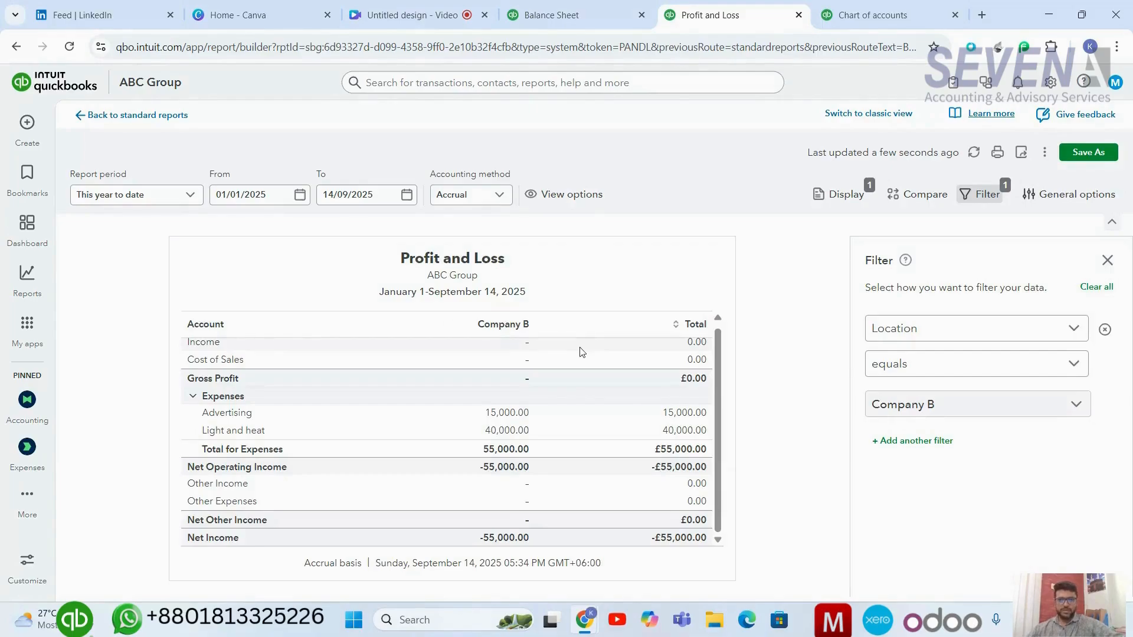
scroll(581, 352, "up", 1)
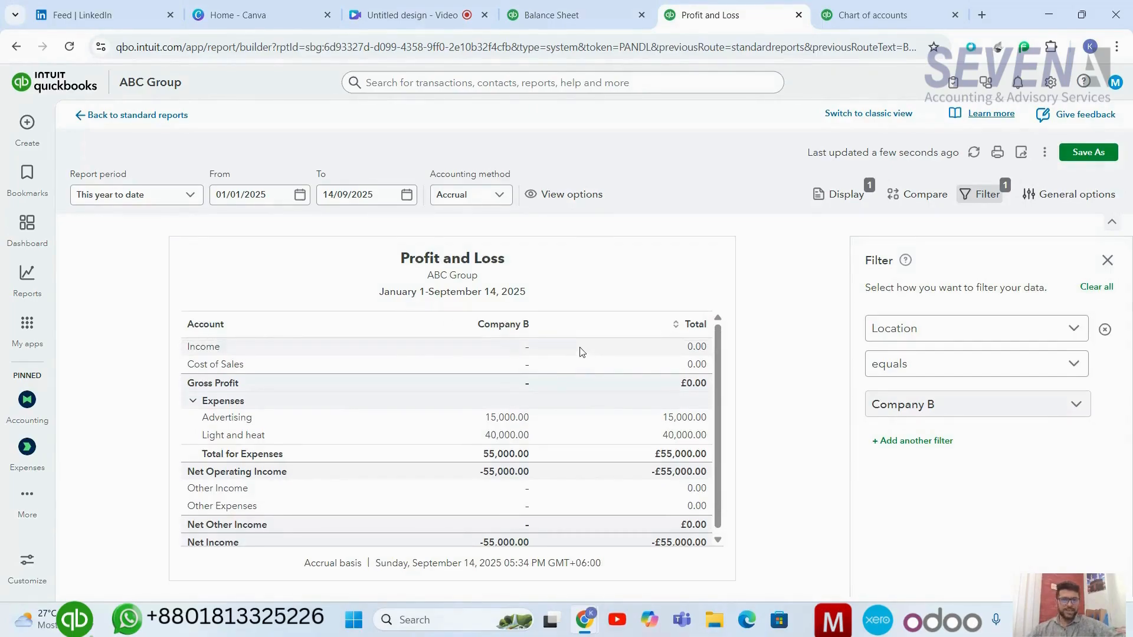
scroll(581, 352, "down", 1)
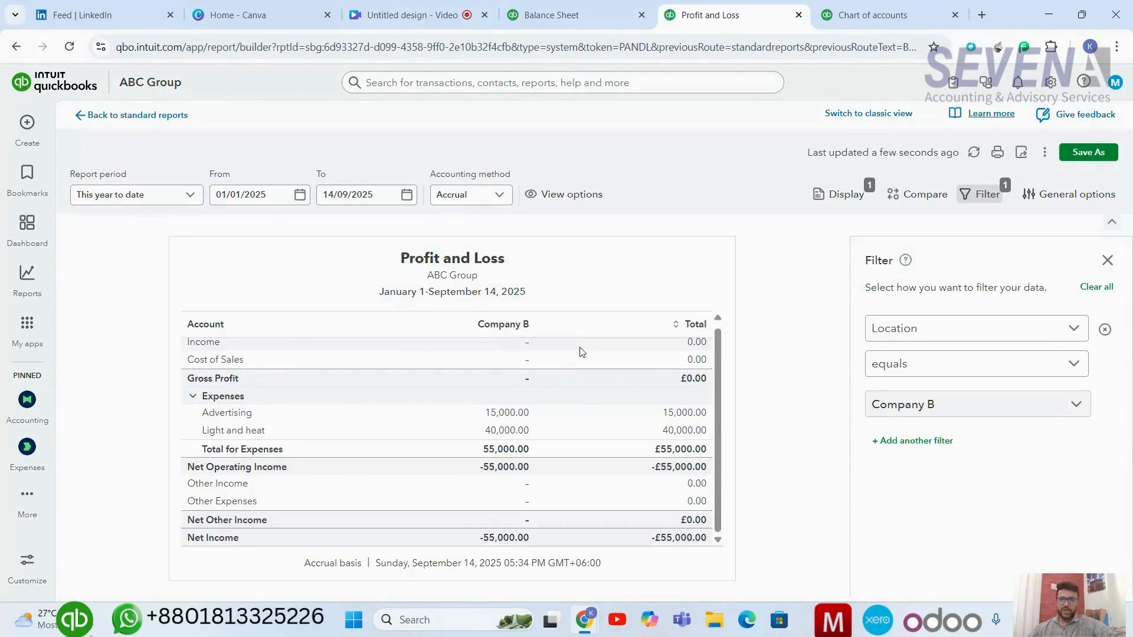
scroll(582, 353, "up", 1)
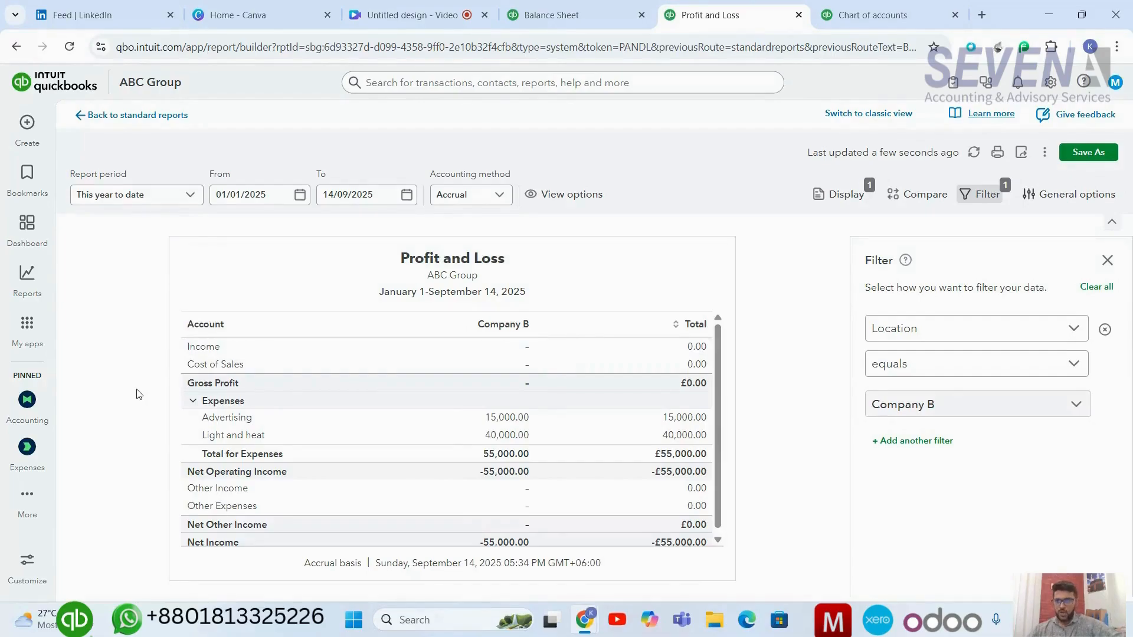
Start a new expense and set its payment account to AB Bank CA 123.
left_click(27, 126)
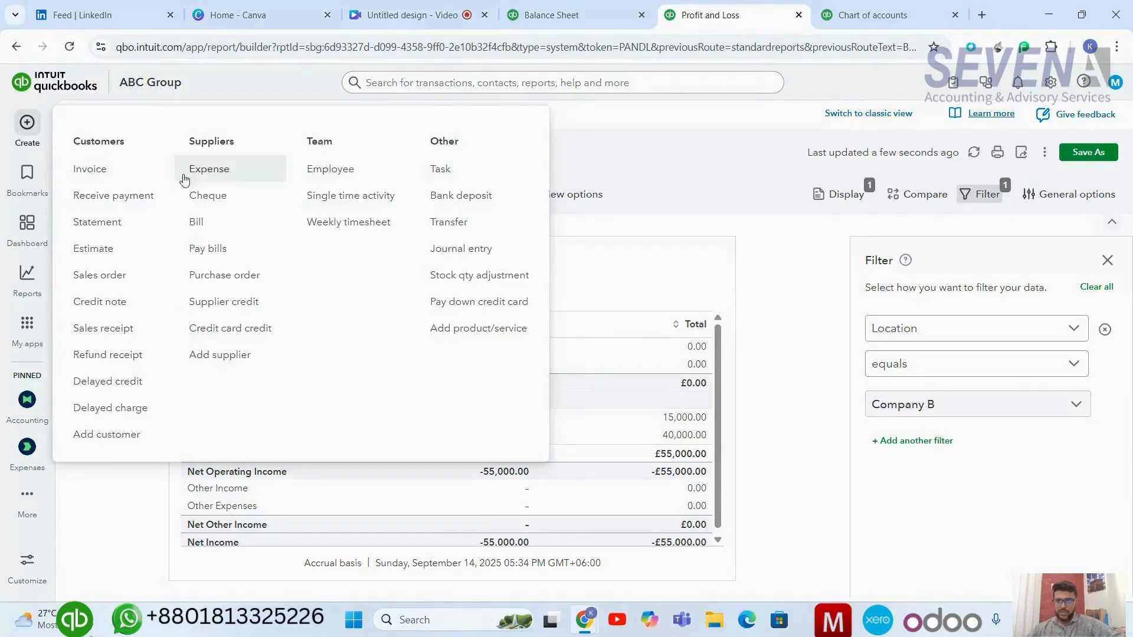
left_click(208, 171)
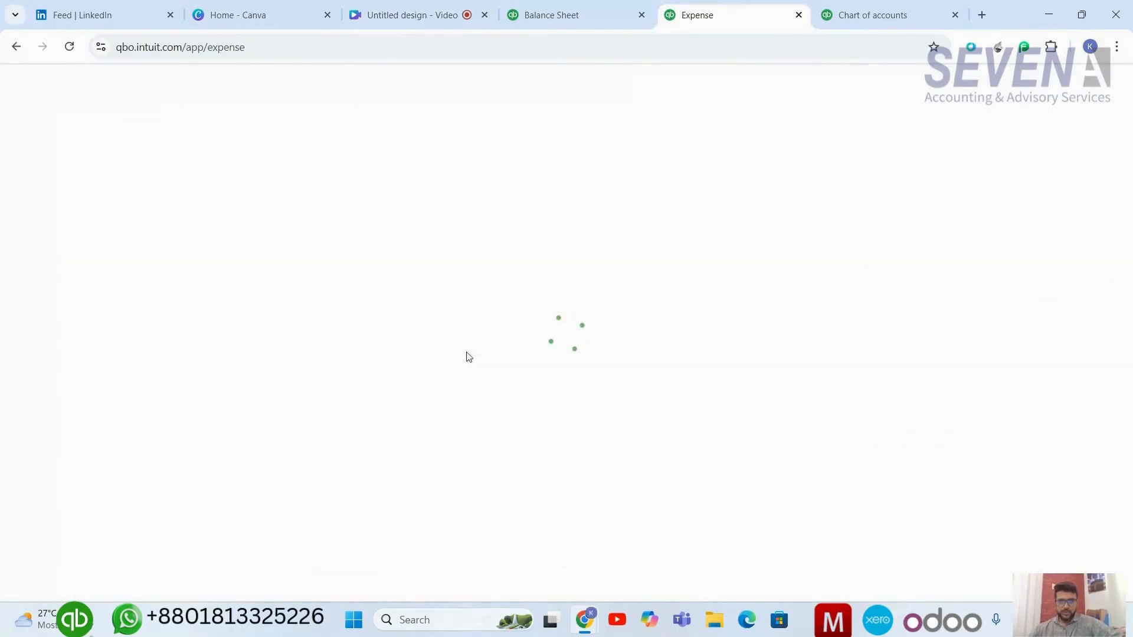
scroll(490, 346, "down", 2)
scroll(493, 348, "up", 2)
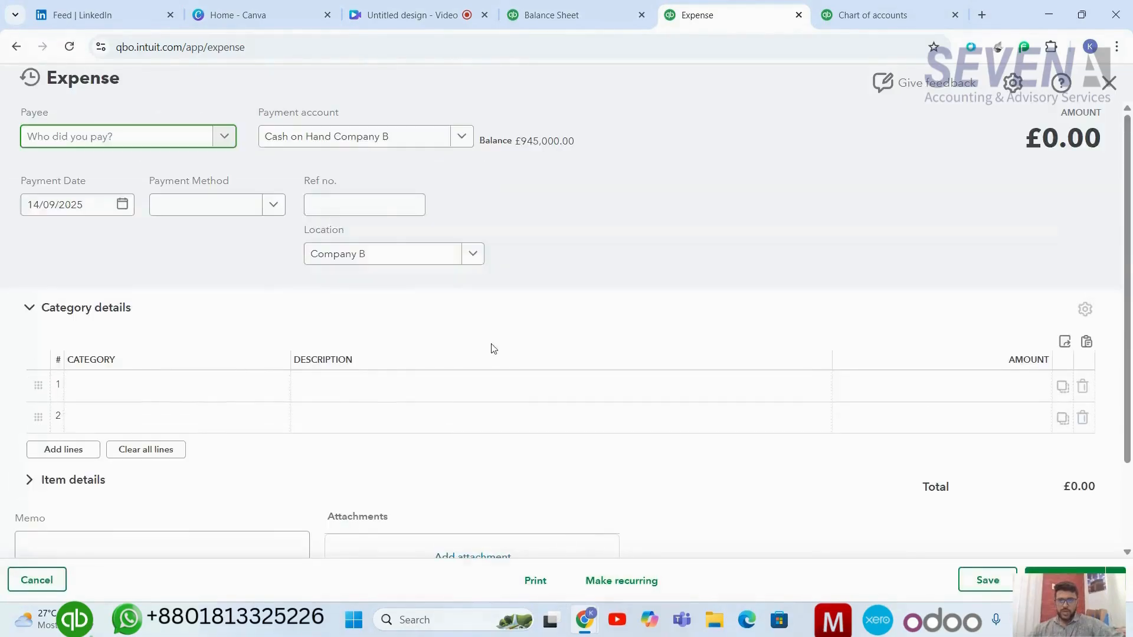
left_click(459, 136)
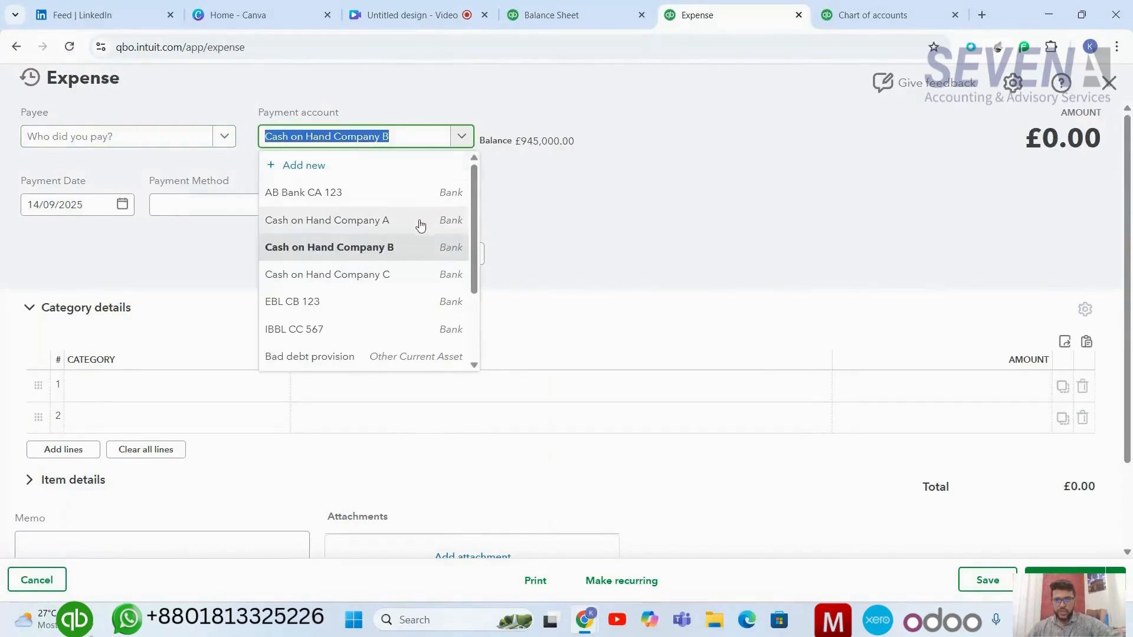
left_click(388, 195)
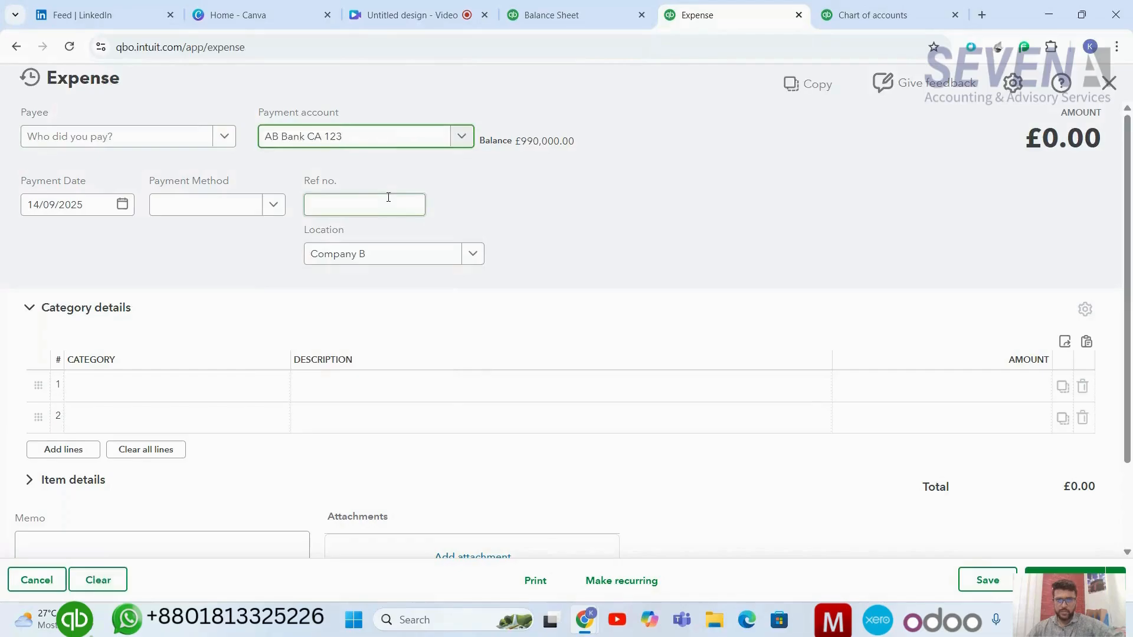
Set the expense's location to Company A.
left_click(512, 230)
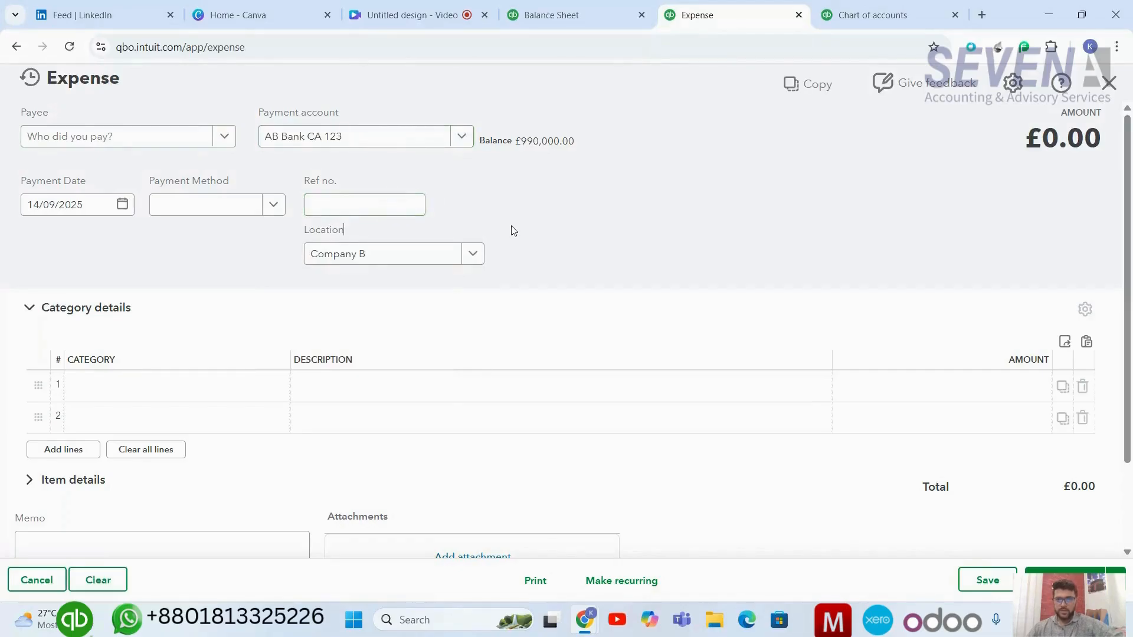
scroll(512, 230, "down", 1)
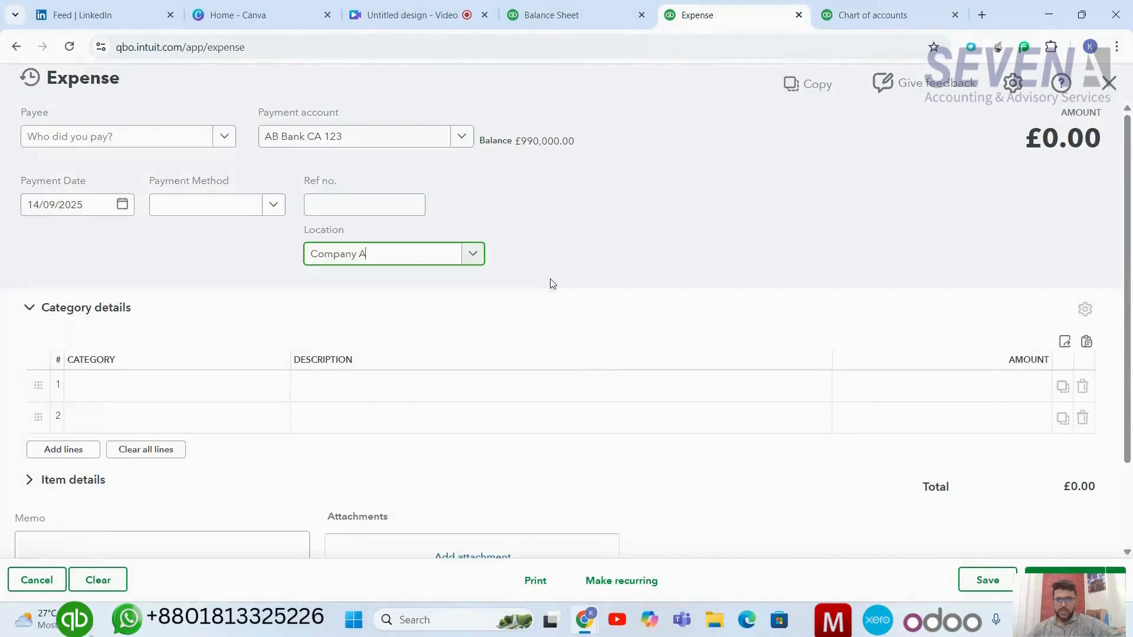
left_click(552, 283)
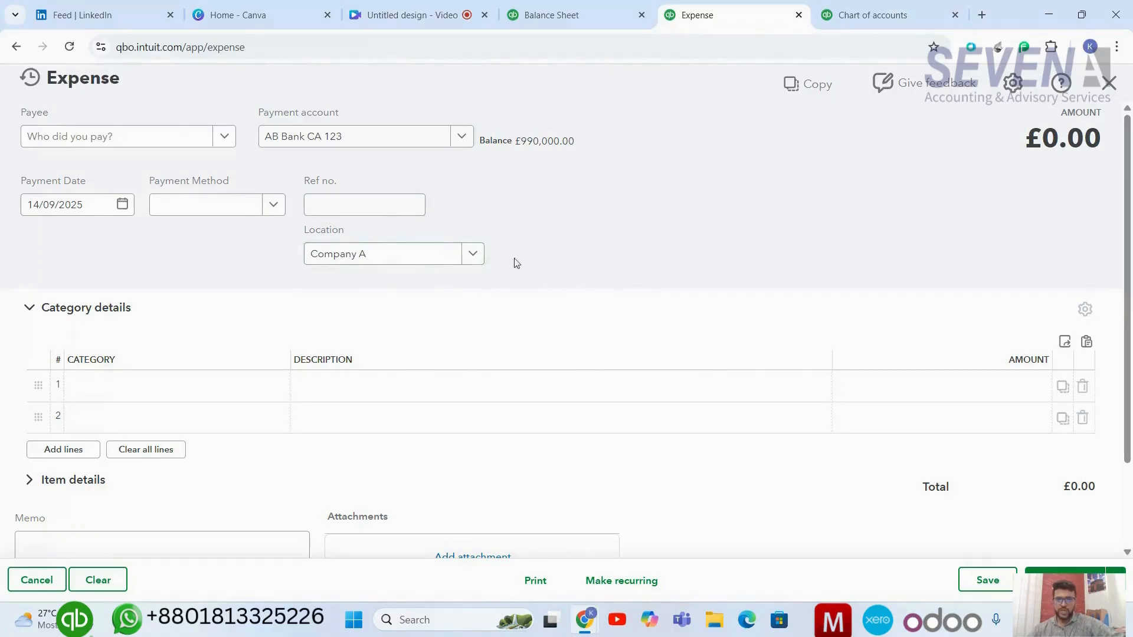
left_click(473, 258)
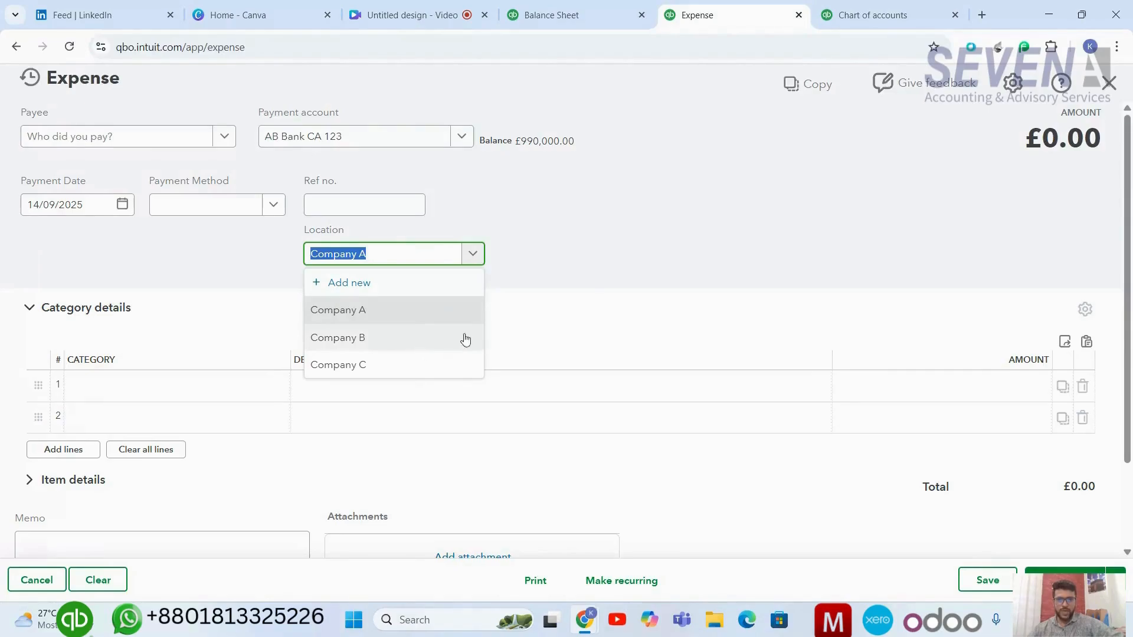
left_click(524, 307)
left_click(525, 306)
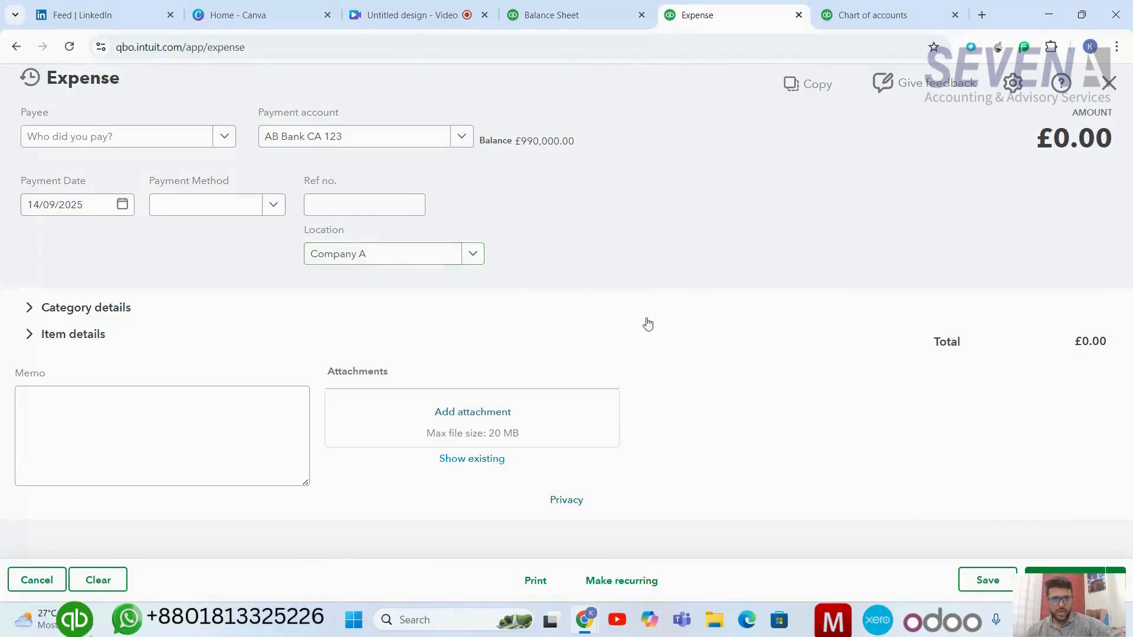
left_click(477, 257)
left_click(574, 280)
Expand the category details and choose Advertising as the first line's category.
left_click(147, 306)
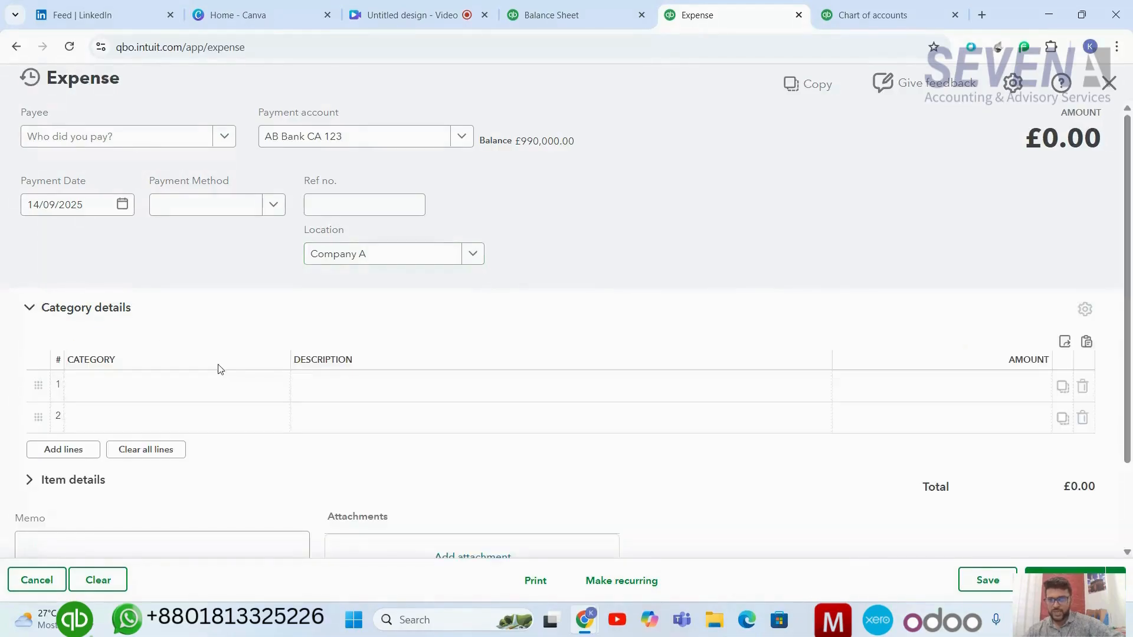
left_click(212, 385)
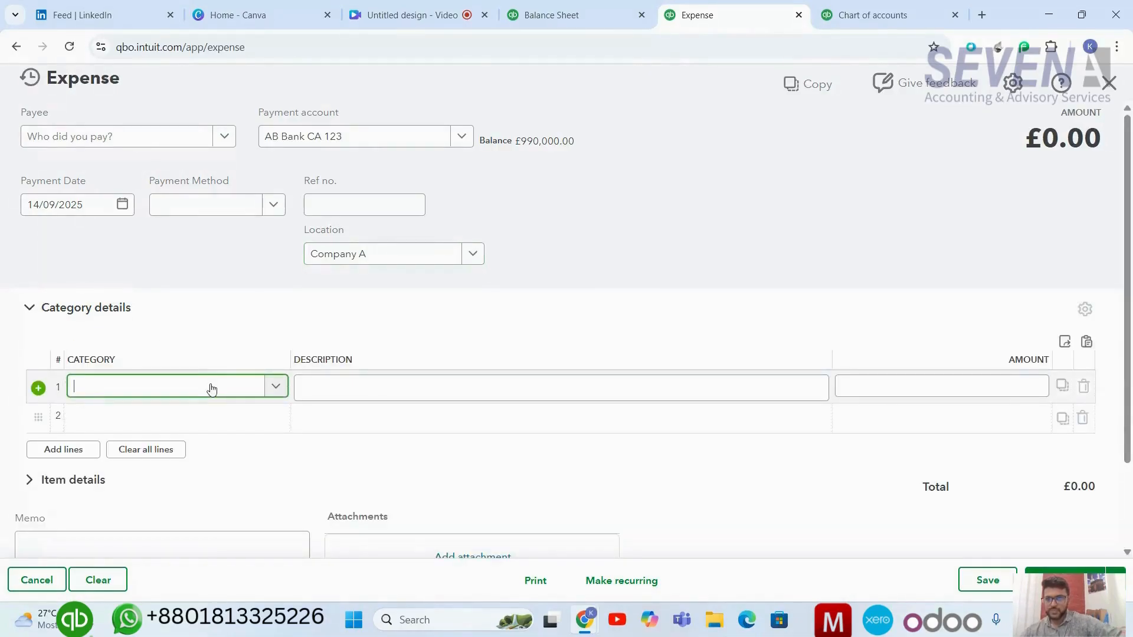
left_click(273, 387)
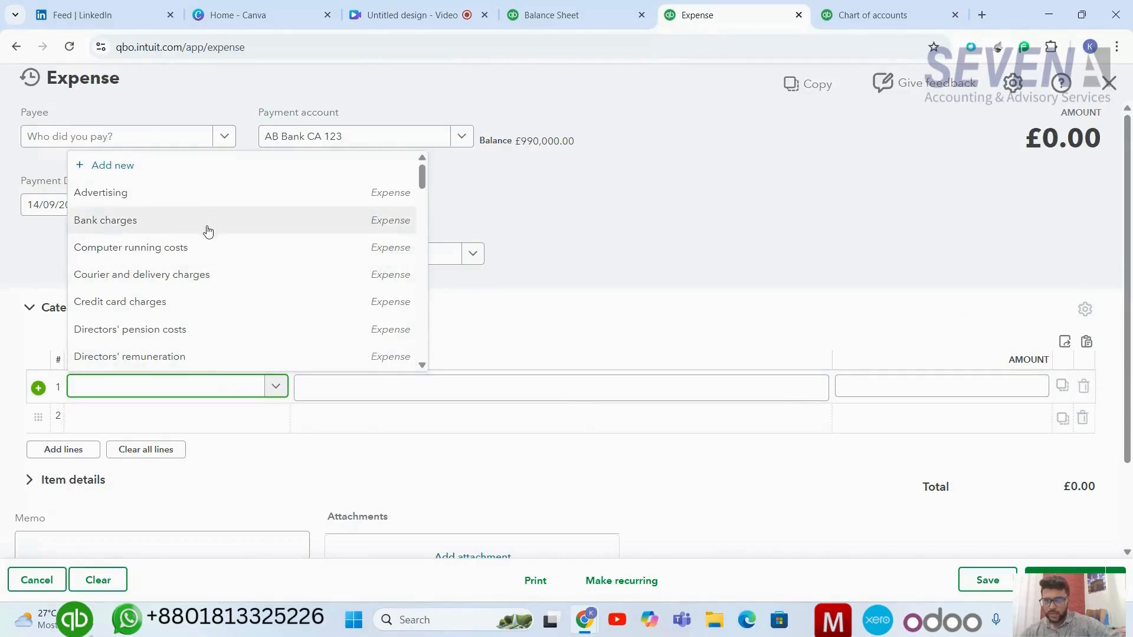
left_click(163, 198)
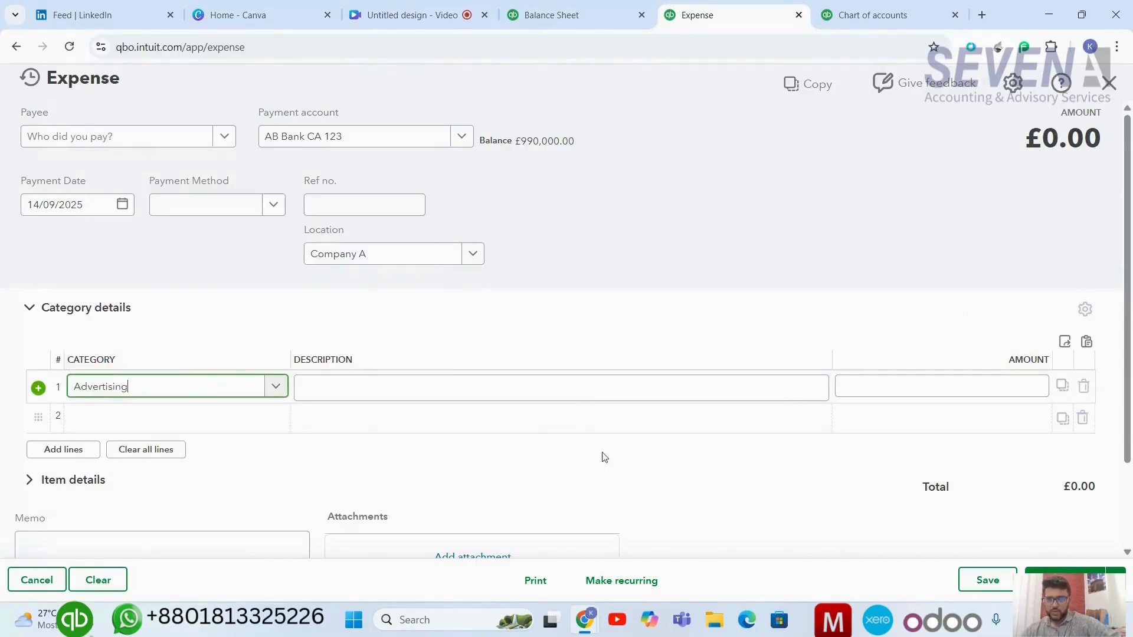
Enter 25,000 as the Advertising line amount and save the expense.
left_click(853, 390)
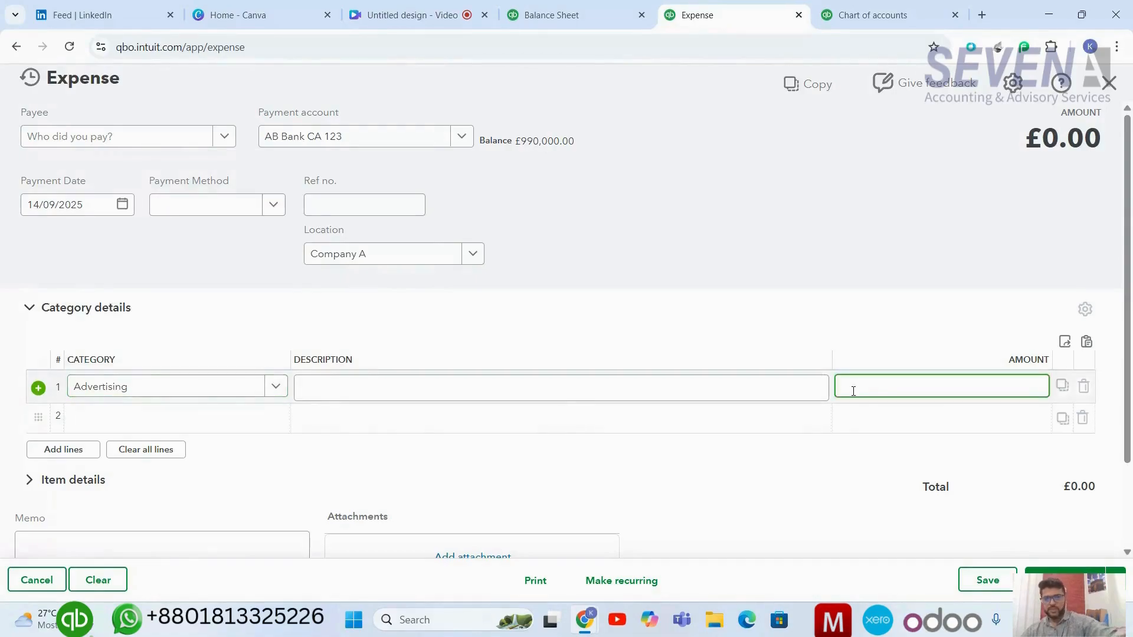
type("25,0")
type("000")
left_click(1002, 580)
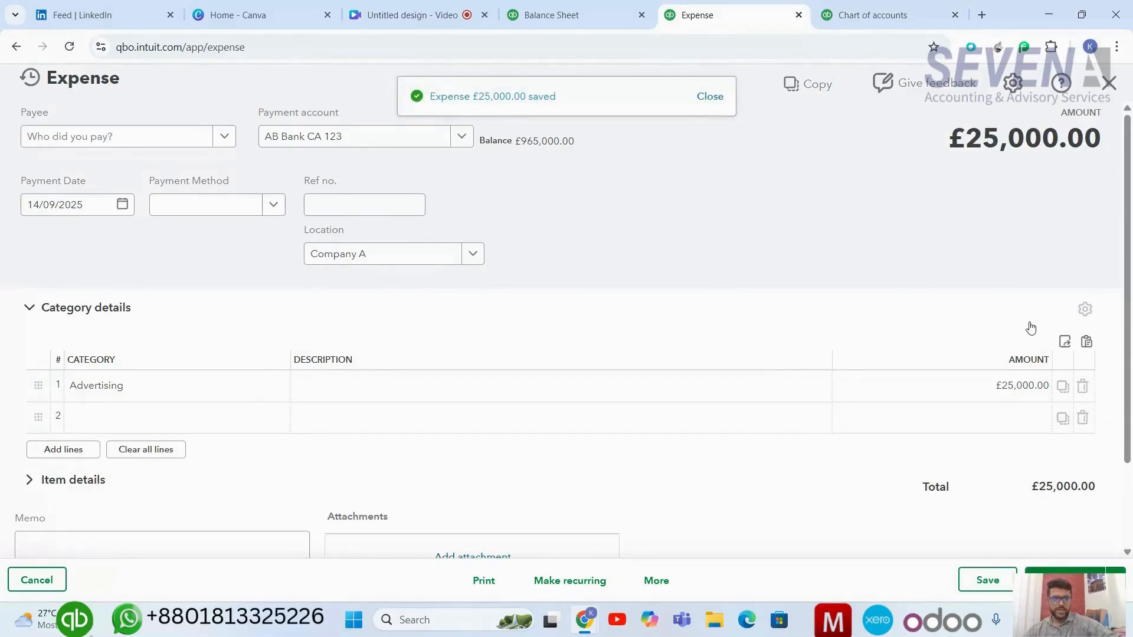
Close the expense form, reload the Profit and Loss report, and review its updated totals.
left_click(1111, 88)
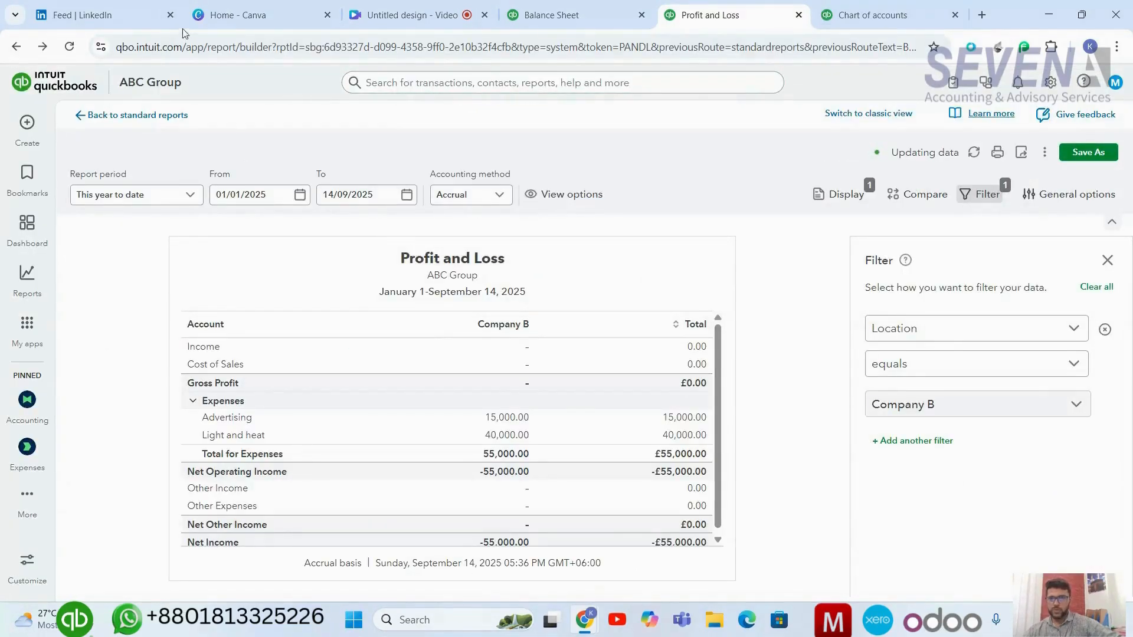
left_click(67, 51)
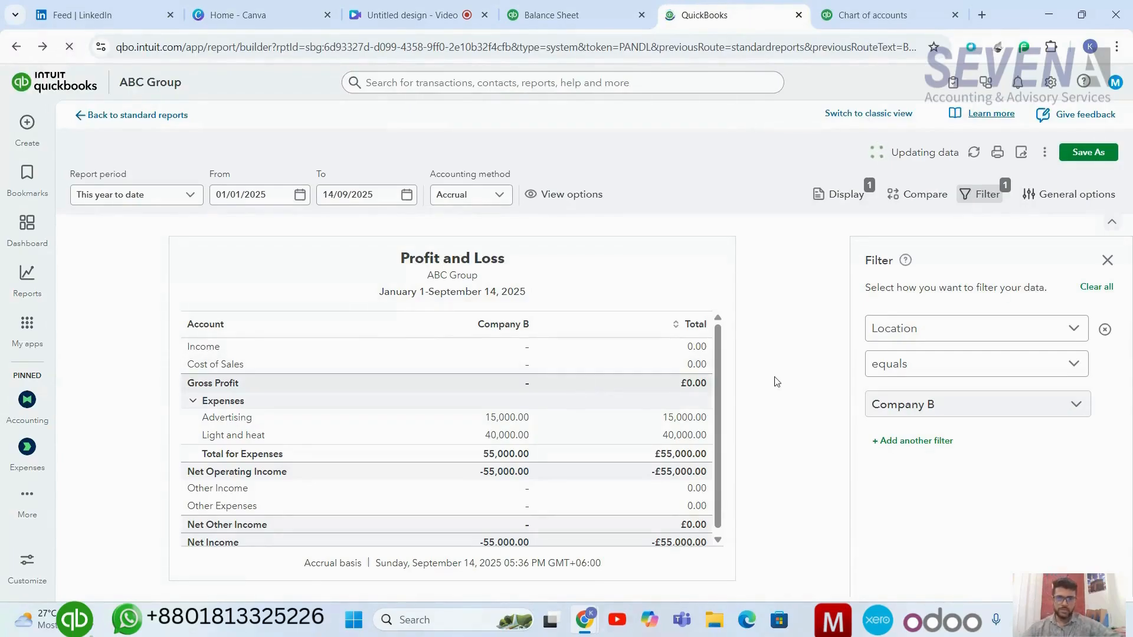
scroll(677, 402, "down", 2)
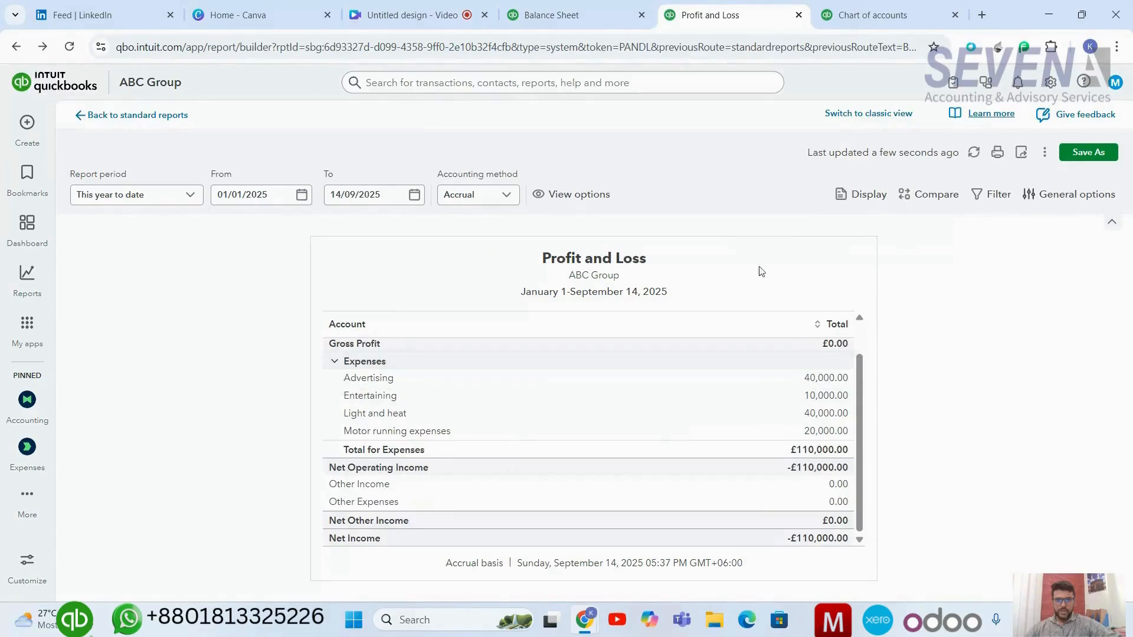
scroll(618, 378, "up", 2)
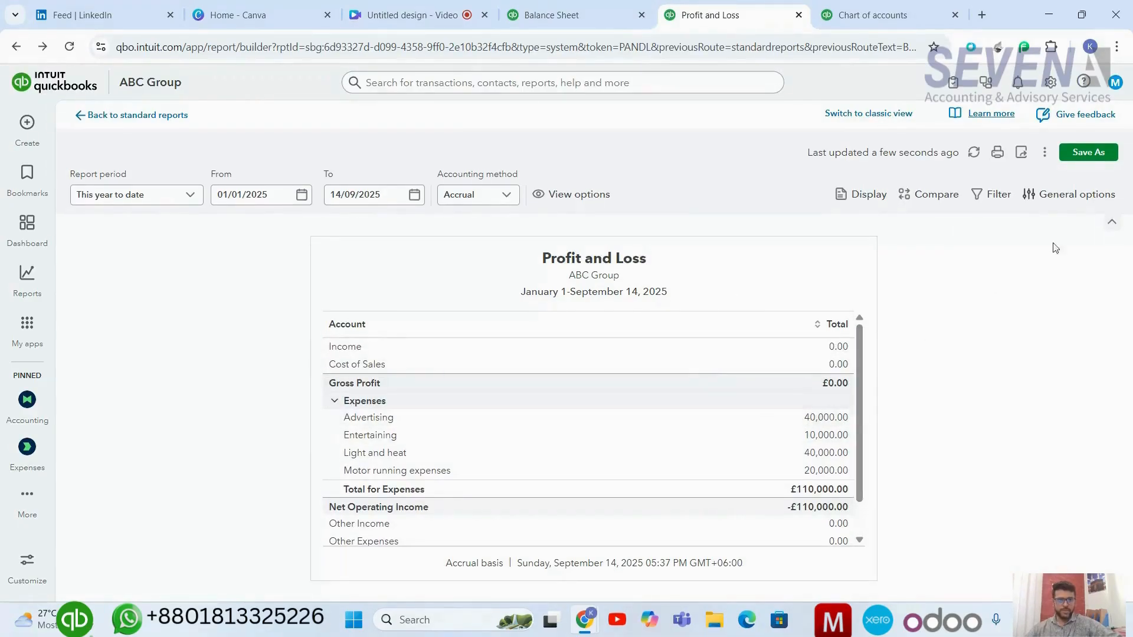
Show the refreshed Profit and Loss columns by Location and review each company's expenses.
left_click(873, 195)
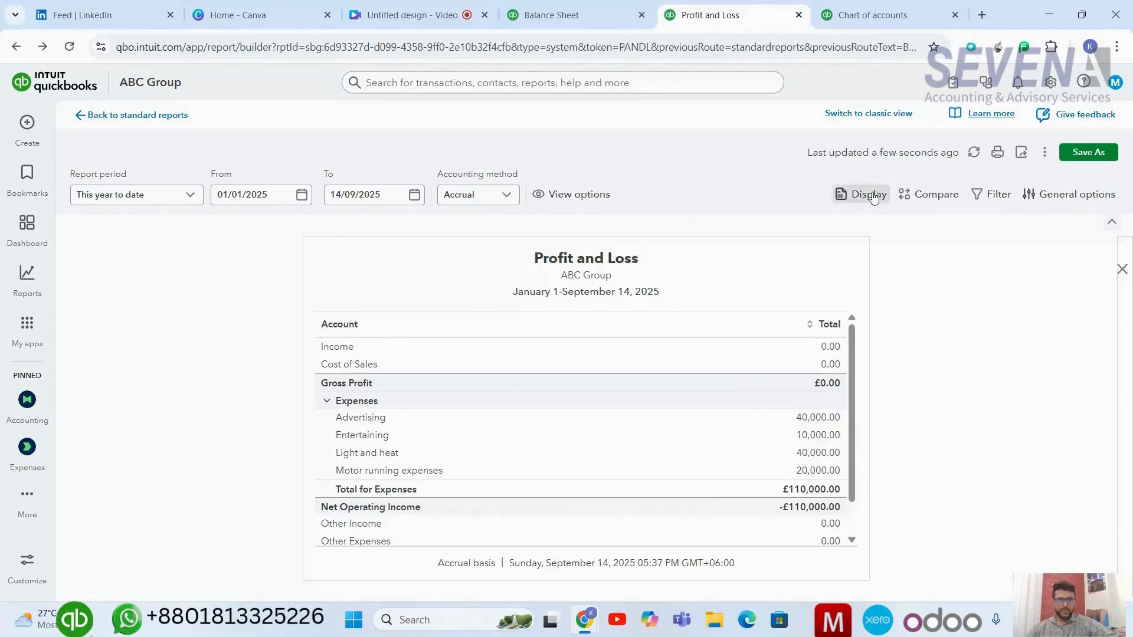
left_click(981, 358)
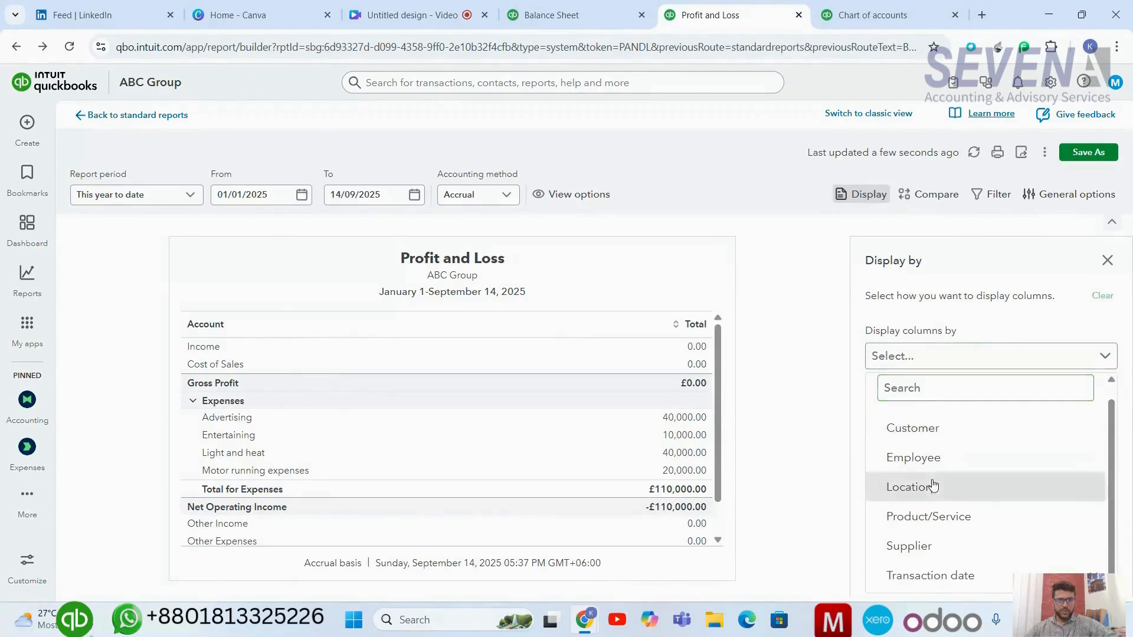
left_click(932, 486)
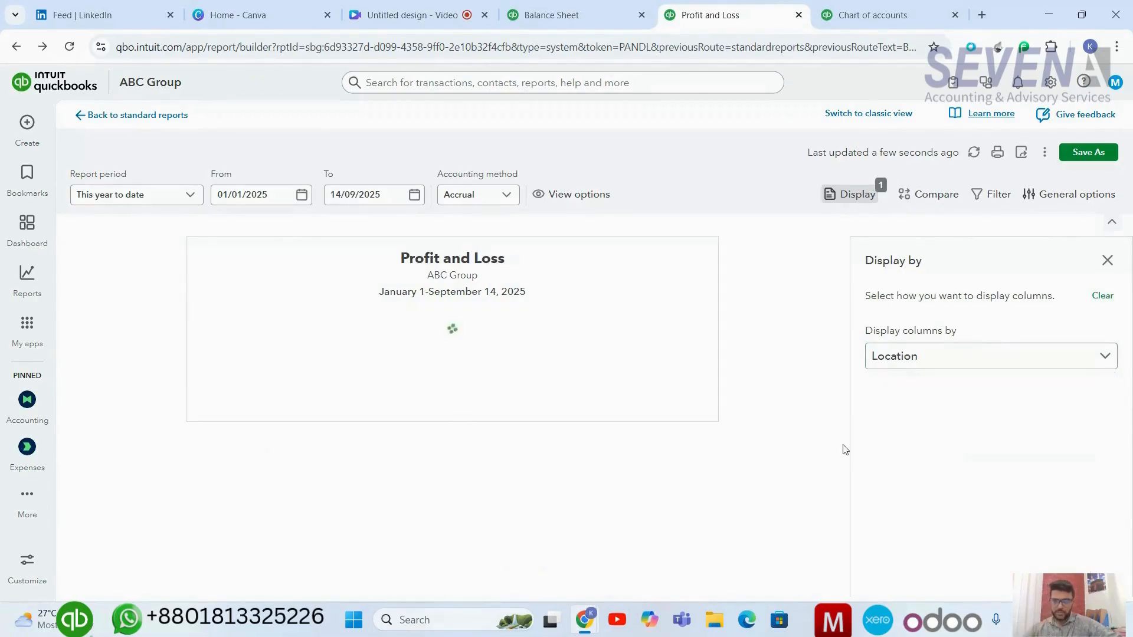
scroll(610, 428, "down", 1)
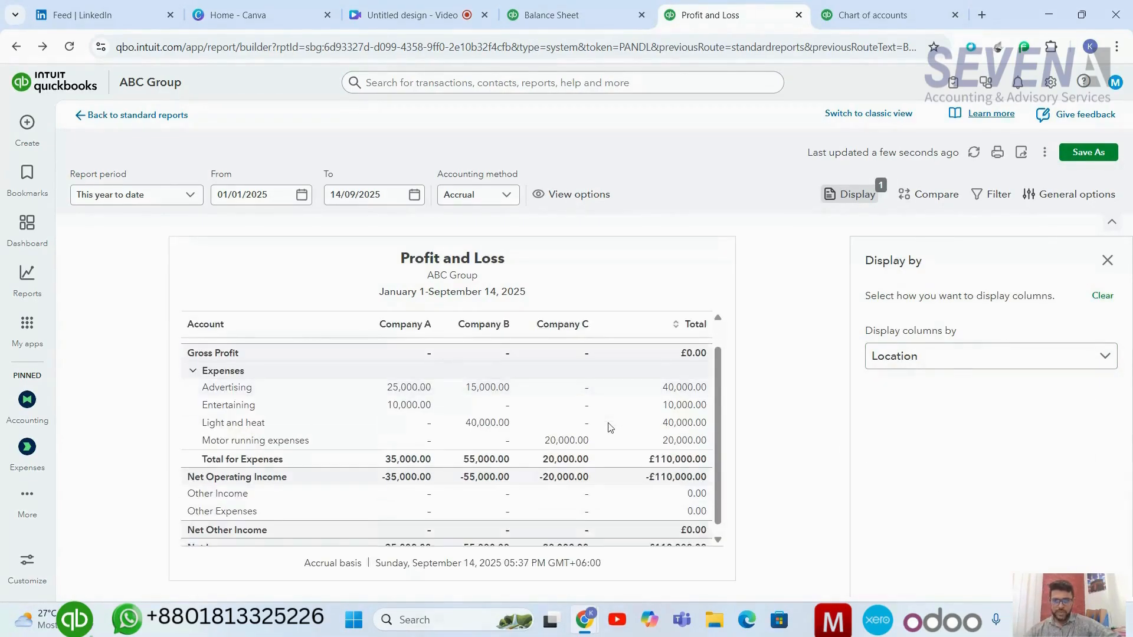
scroll(609, 428, "down", 2)
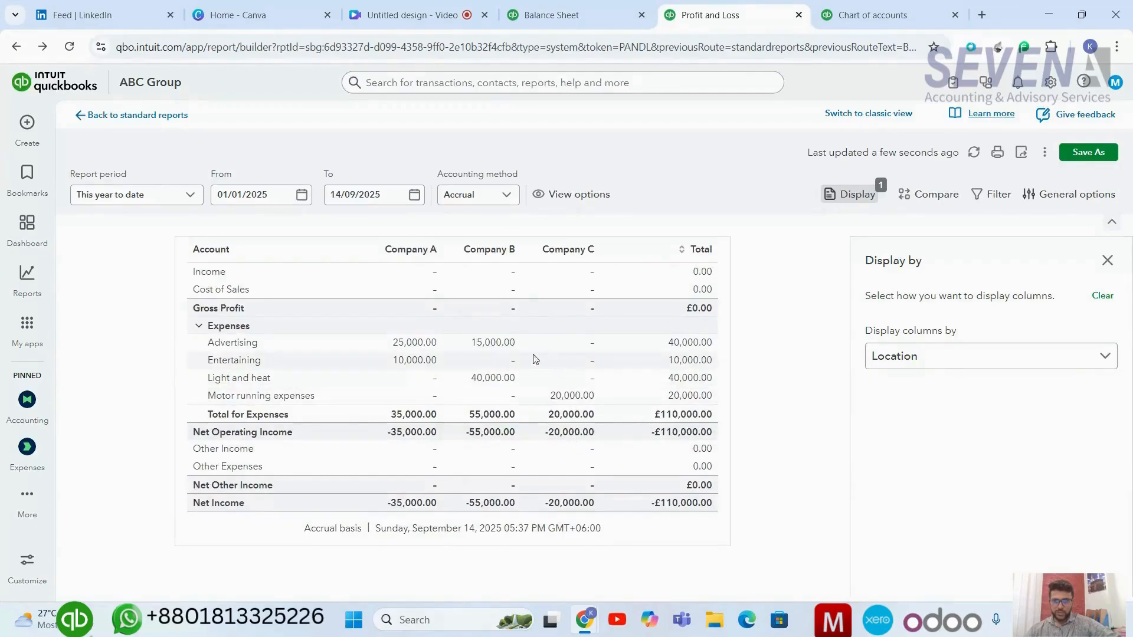